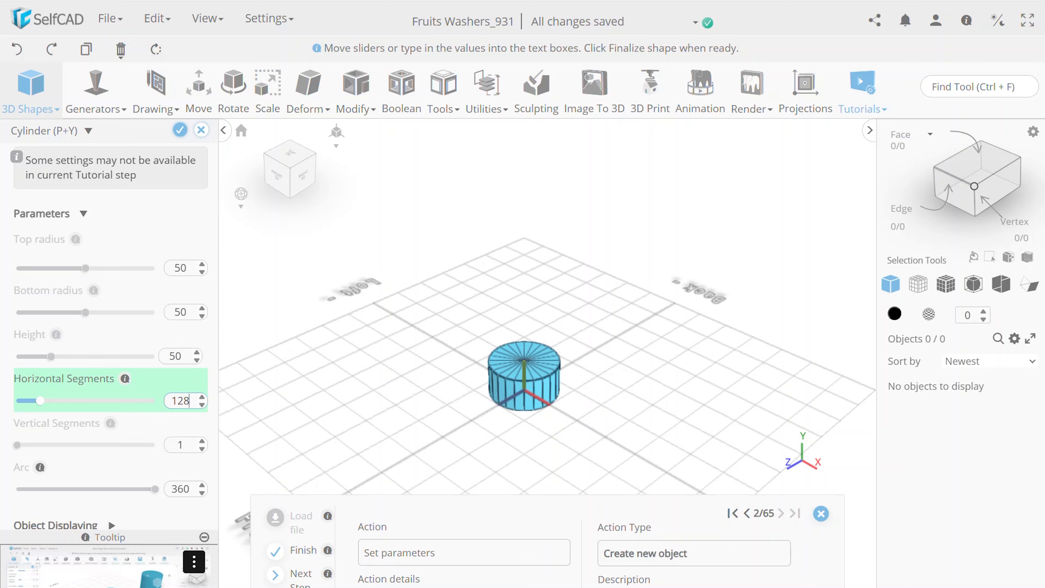
# Set the cylinder's horizontal segments to 128 and finalize the shape
pyautogui.press('Return')
pyautogui.moveTo(675, 416); pyautogui.dragTo(696, 427)
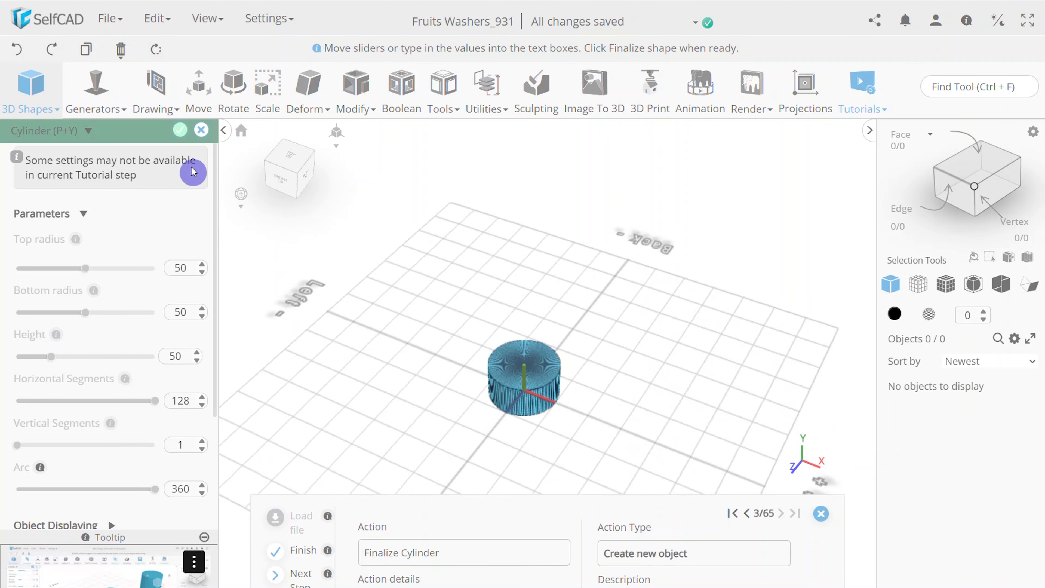
pyautogui.click(178, 131)
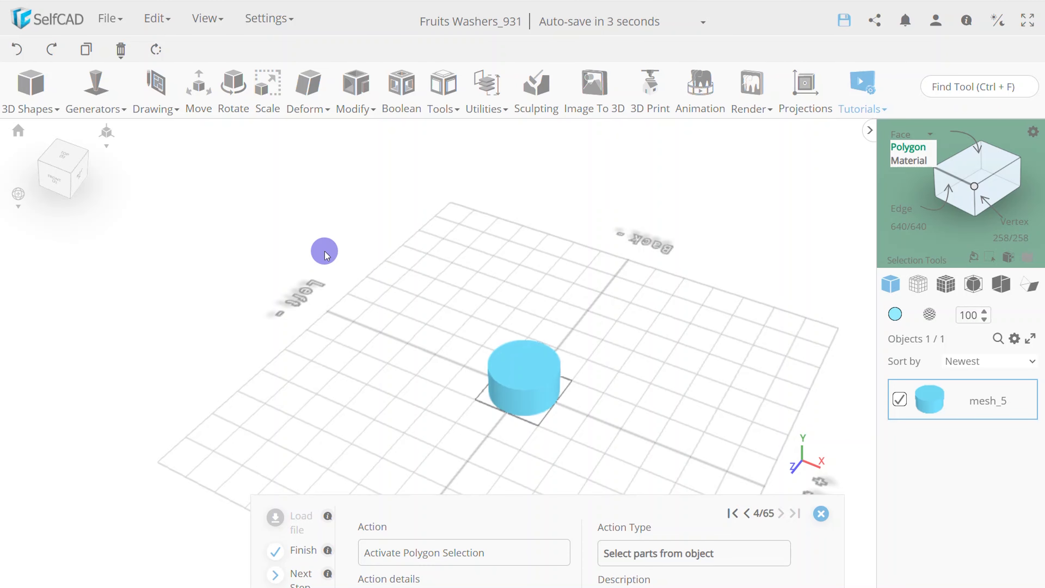
# Activate polygon selection and delete the cylinder's top face
pyautogui.moveTo(641, 454); pyautogui.dragTo(567, 420)
pyautogui.click(926, 147)
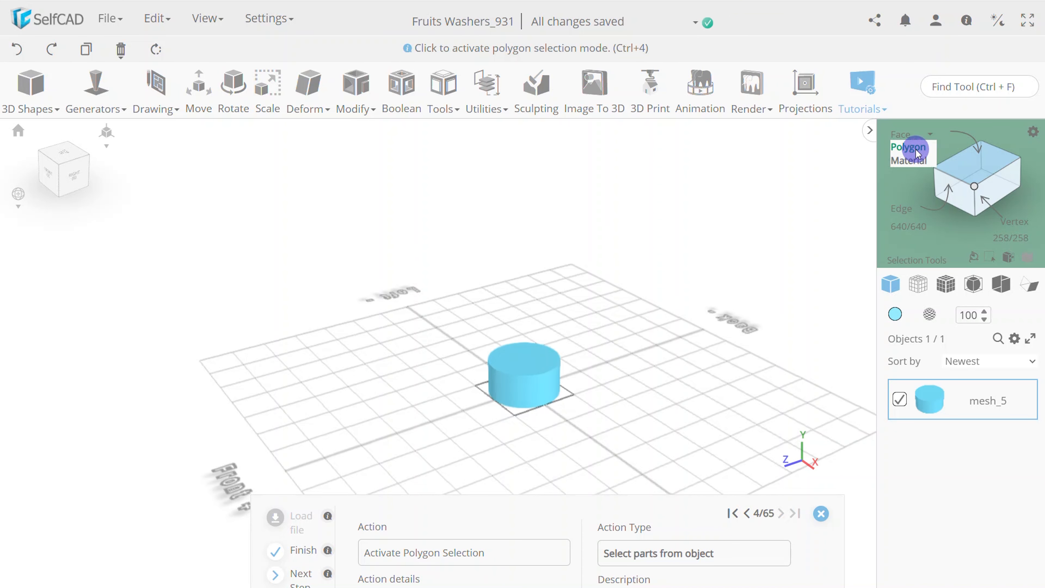
pyautogui.click(916, 153)
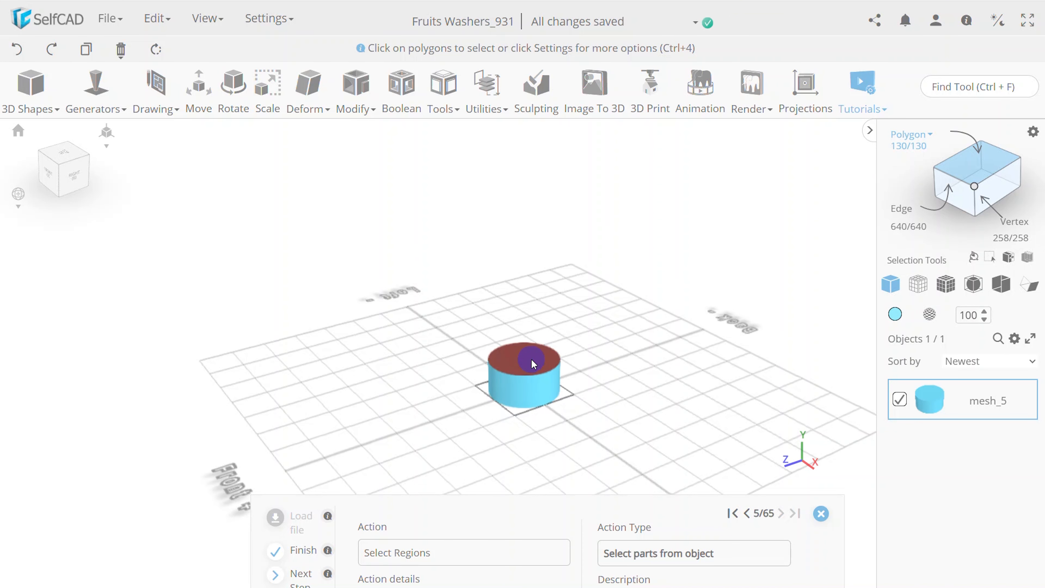
pyautogui.click(530, 358)
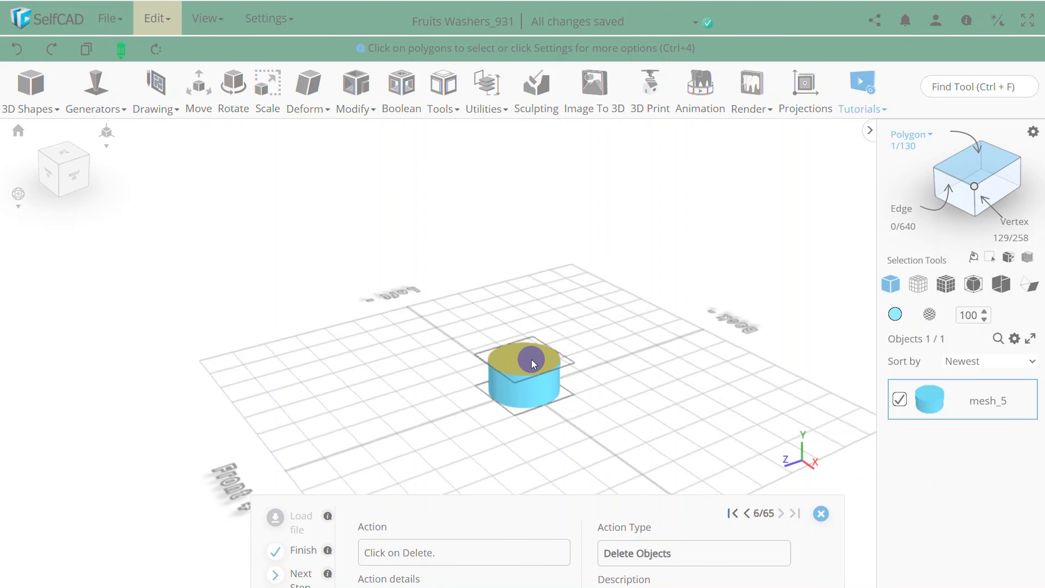
pyautogui.click(120, 49)
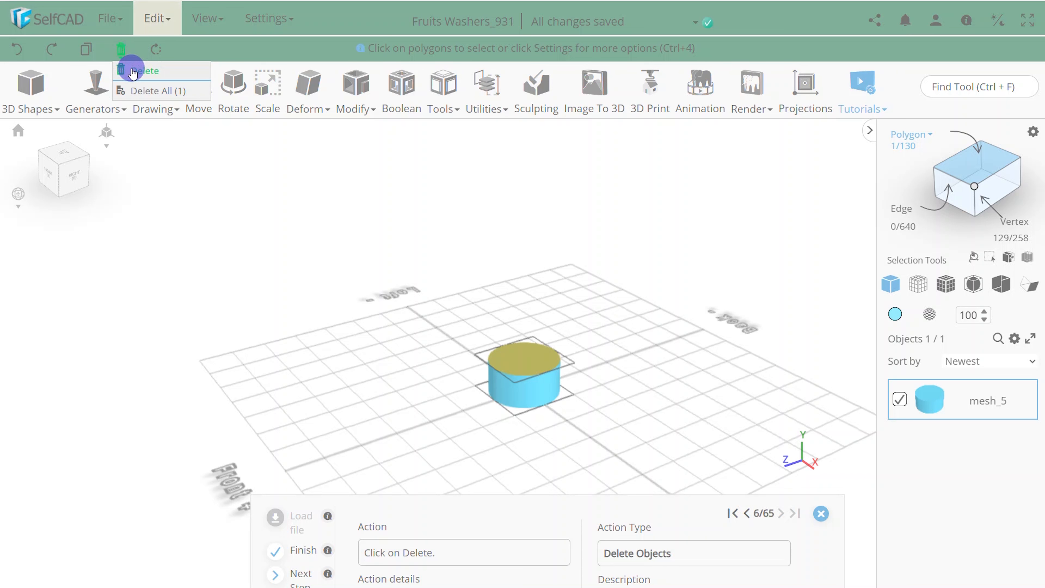
pyautogui.click(132, 72)
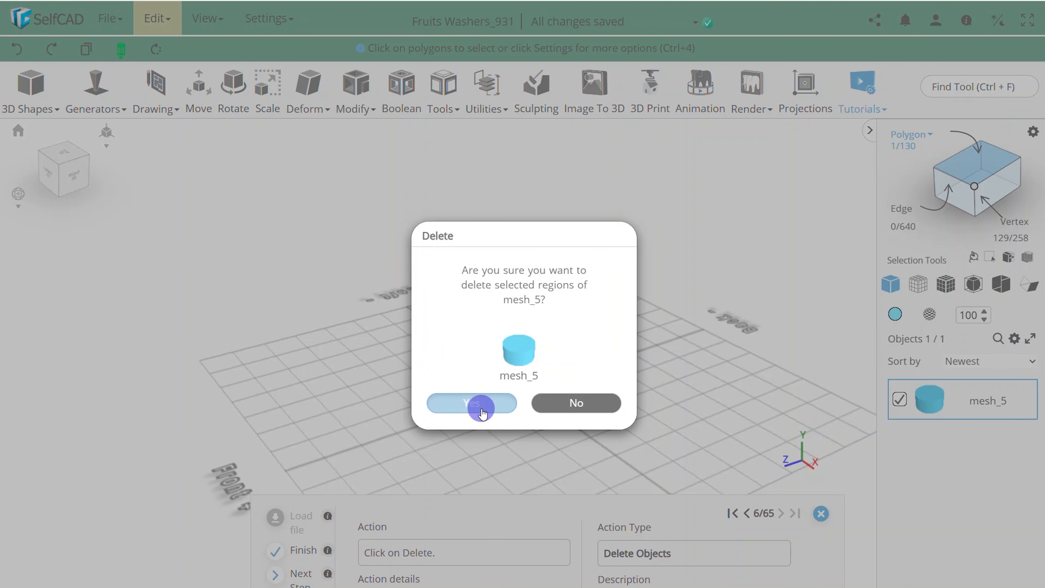
pyautogui.click(478, 405)
# Apply Add Thickness to the open cylinder with a thickness of 5
pyautogui.moveTo(519, 411)
pyautogui.mouseDown()
pyautogui.moveTo(698, 418)
pyautogui.moveTo(644, 513)
pyautogui.moveTo(654, 448)
pyautogui.moveTo(620, 413)
pyautogui.moveTo(677, 376)
pyautogui.moveTo(788, 390)
pyautogui.moveTo(823, 345)
pyautogui.moveTo(740, 424)
pyautogui.moveTo(569, 422)
pyautogui.moveTo(517, 408)
pyautogui.moveTo(497, 436)
pyautogui.moveTo(455, 441)
pyautogui.moveTo(406, 403)
pyautogui.moveTo(501, 408)
pyautogui.mouseUp()
pyautogui.scroll(5, 655, 444)
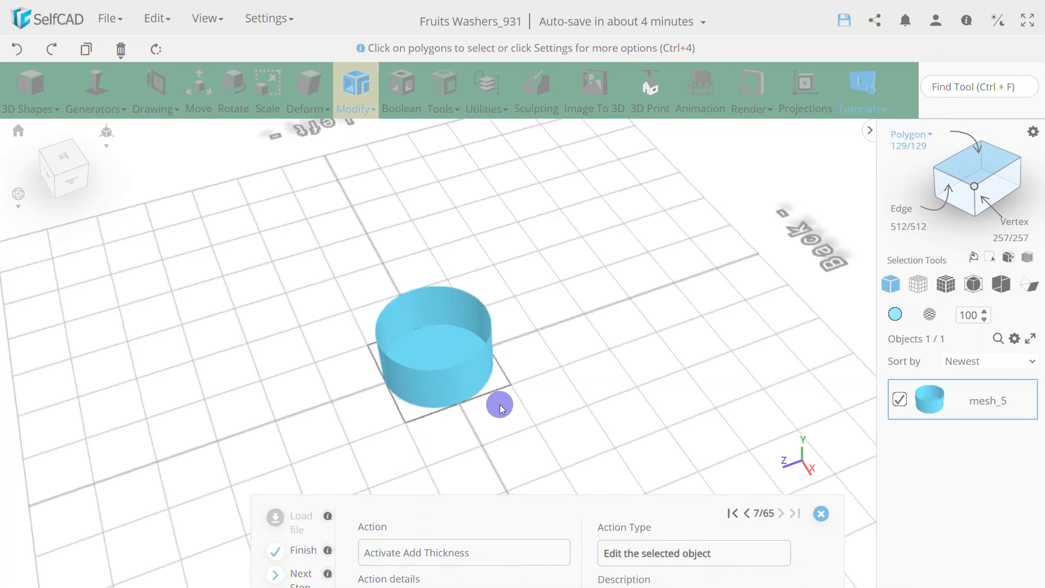
pyautogui.moveTo(497, 404); pyautogui.dragTo(518, 410)
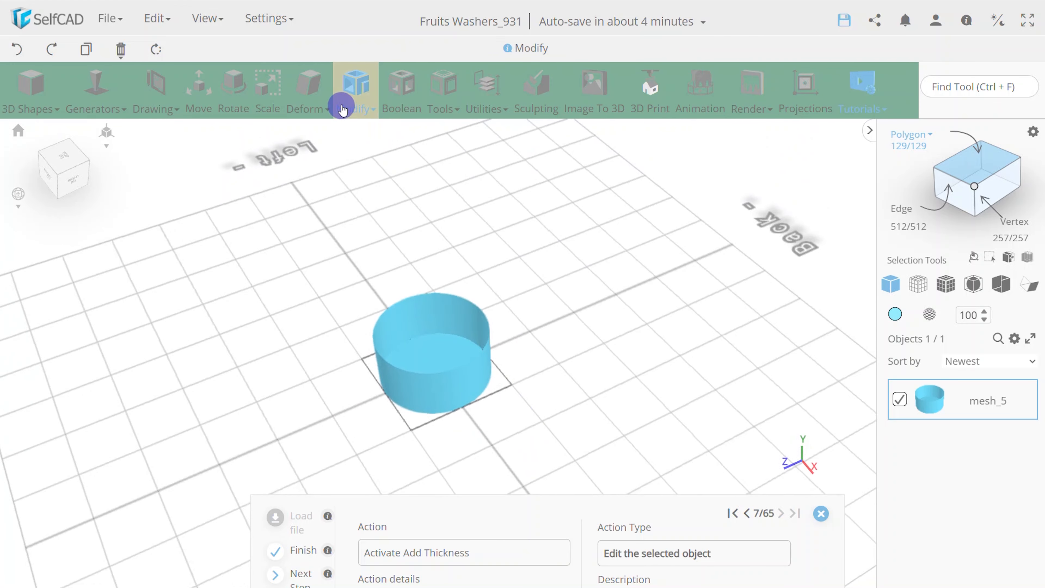
pyautogui.click(355, 93)
pyautogui.click(381, 192)
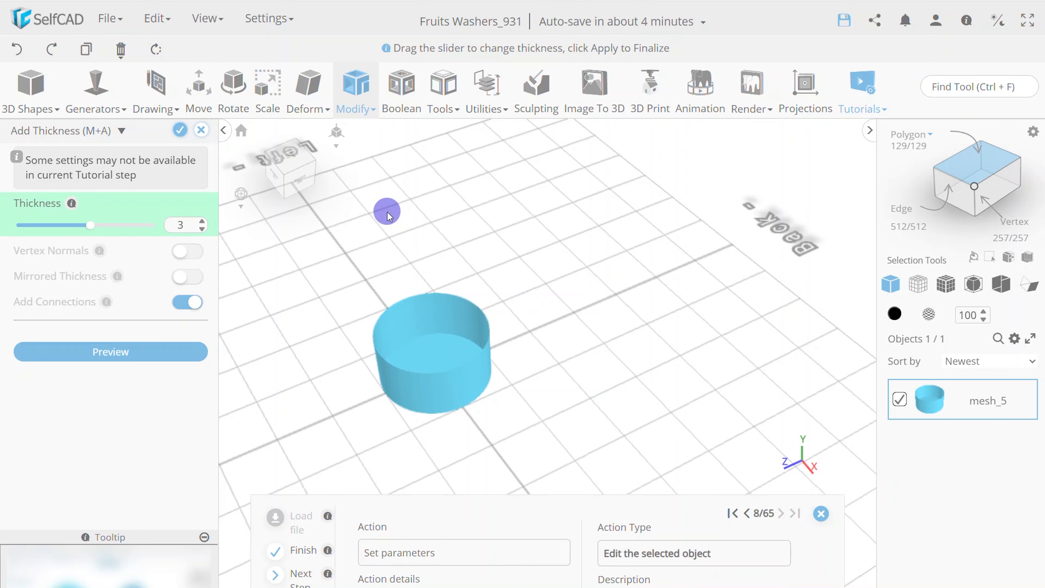
pyautogui.click(92, 227)
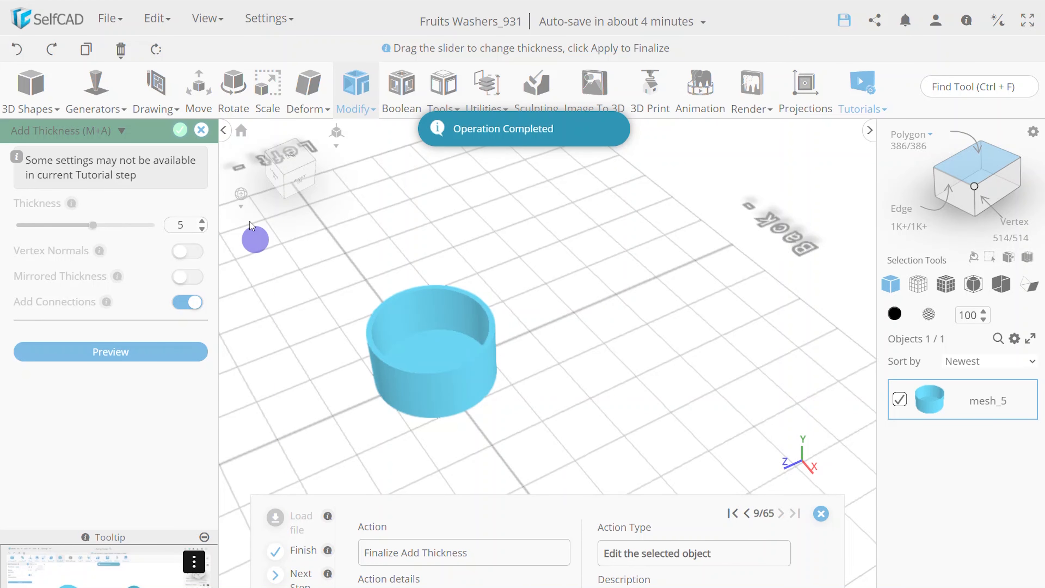
pyautogui.click(184, 140)
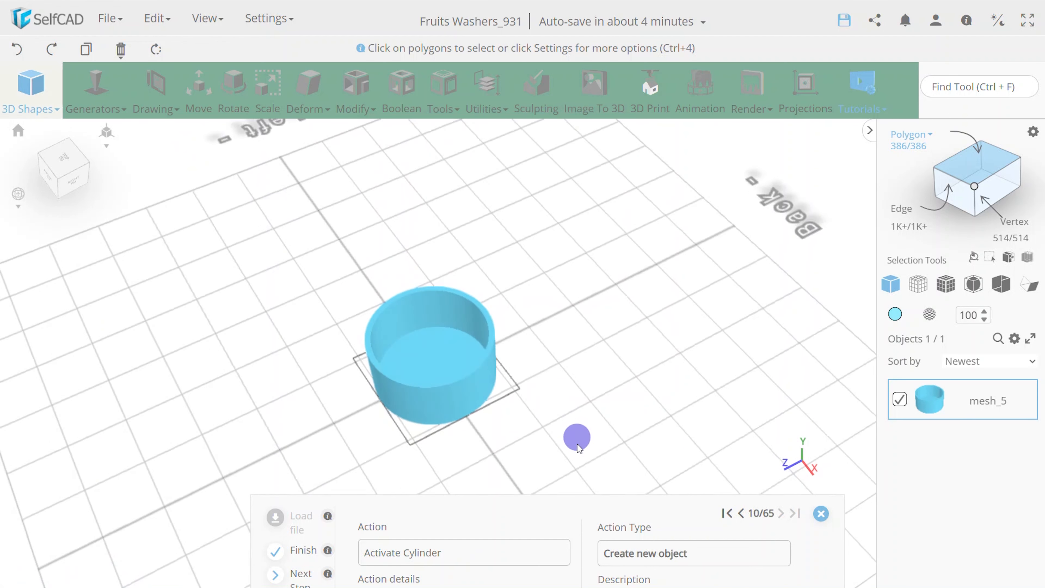
# Start a new cylinder with top and bottom radius 10, height 50 and 128 horizontal segments
pyautogui.moveTo(510, 441); pyautogui.dragTo(796, 328)
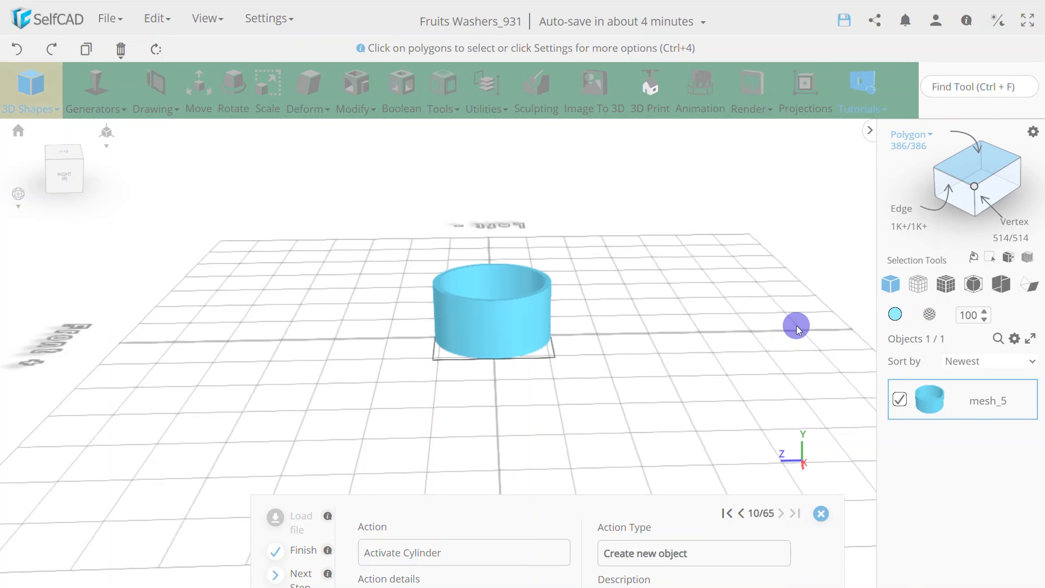
pyautogui.click(29, 89)
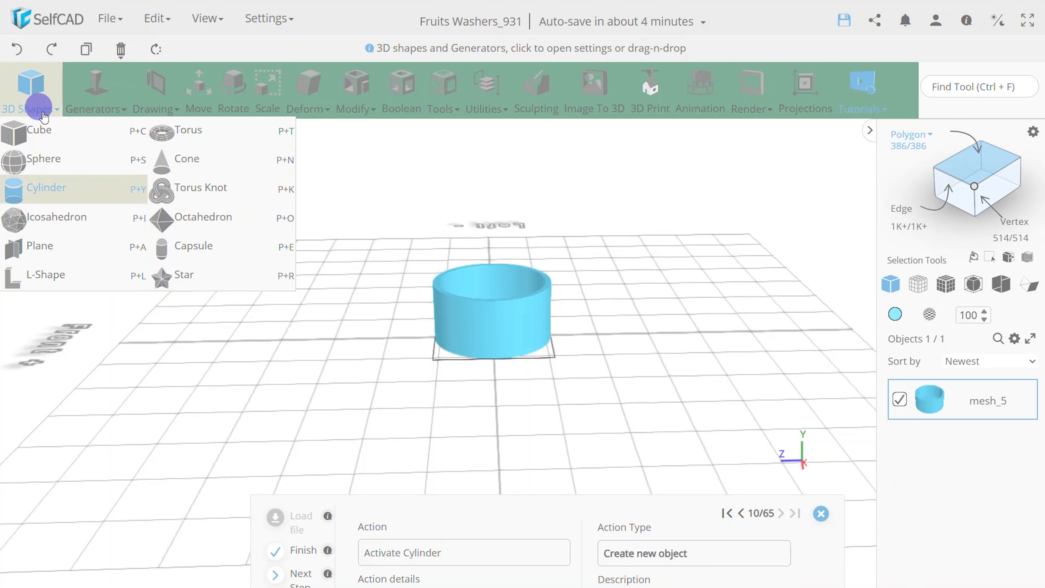
pyautogui.click(74, 194)
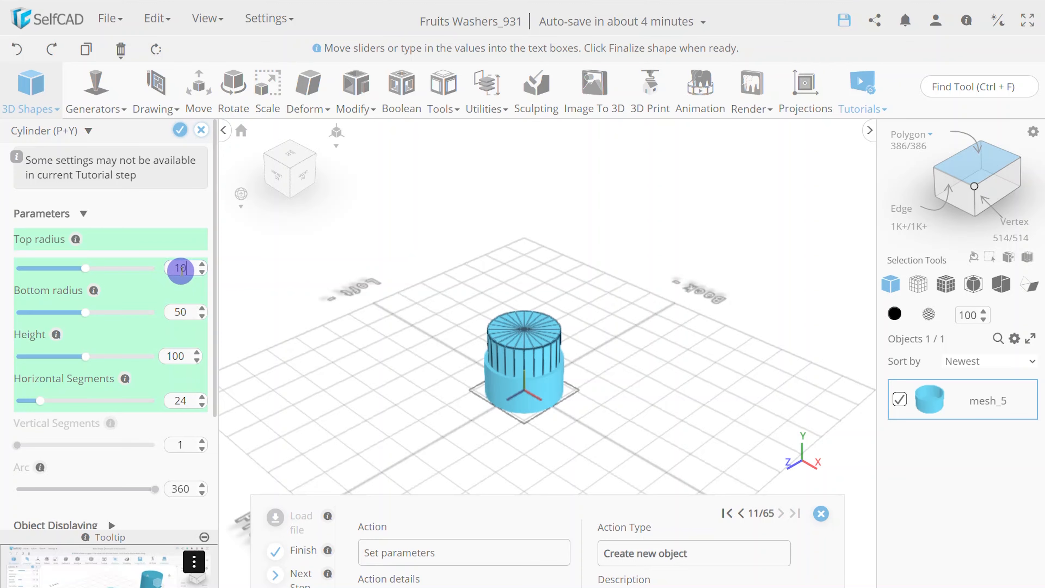
pyautogui.doubleClick(183, 311)
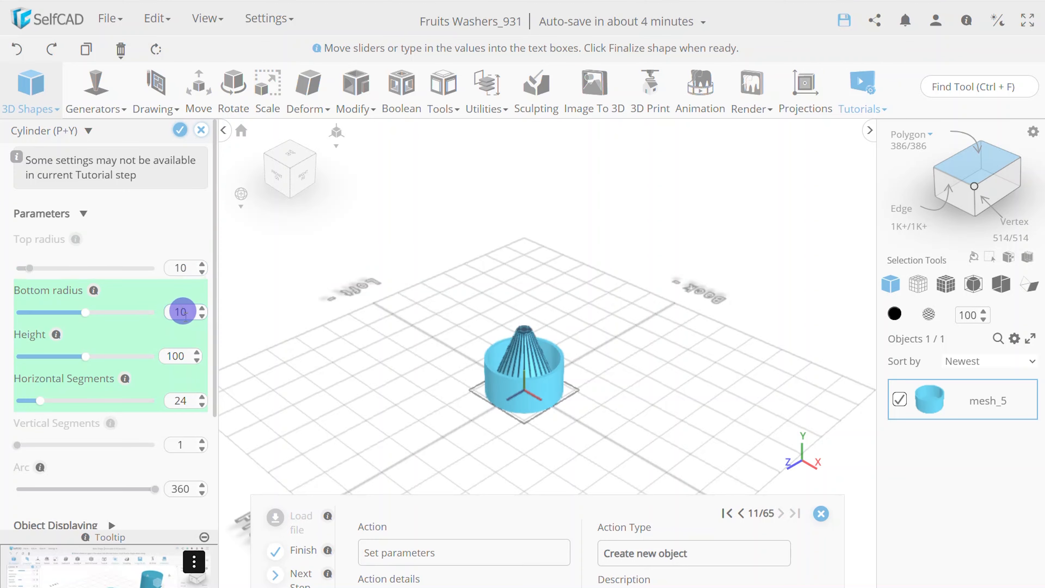
pyautogui.write('10')
pyautogui.doubleClick(178, 355)
pyautogui.write('50')
pyautogui.doubleClick(181, 401)
pyautogui.write('128')
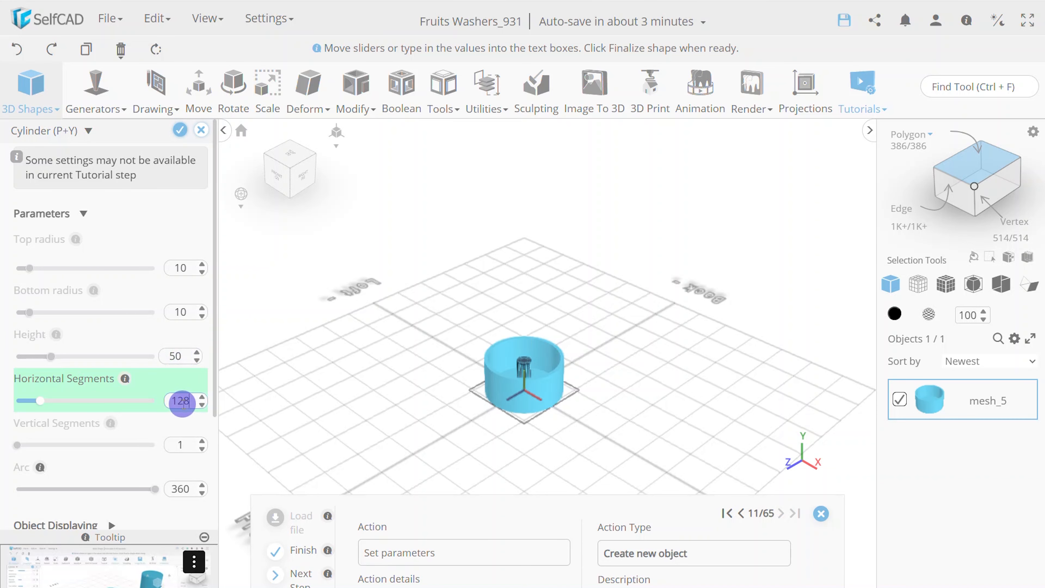
pyautogui.click(254, 416)
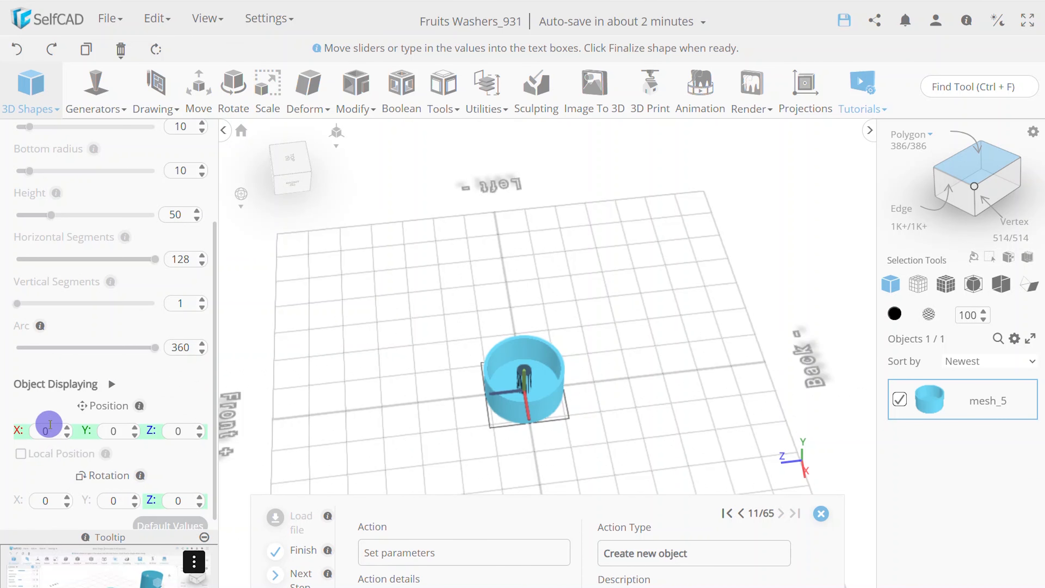
# Place the small cylinder at X 50, Y 10, Z -30 with a Z rotation of 90, and finalize it
pyautogui.doubleClick(50, 424)
pyautogui.write('50')
pyautogui.doubleClick(117, 431)
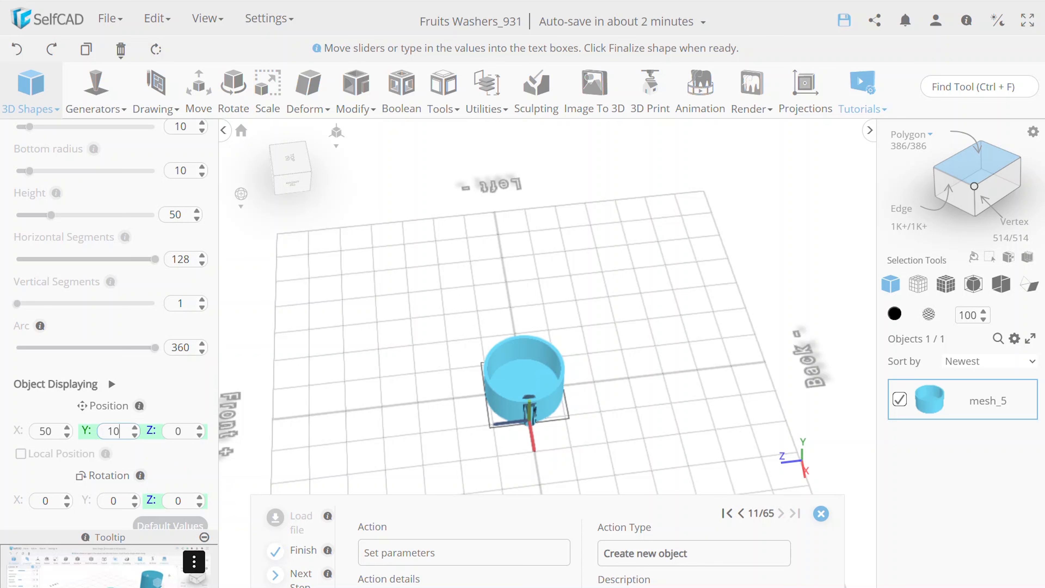
pyautogui.click(181, 472)
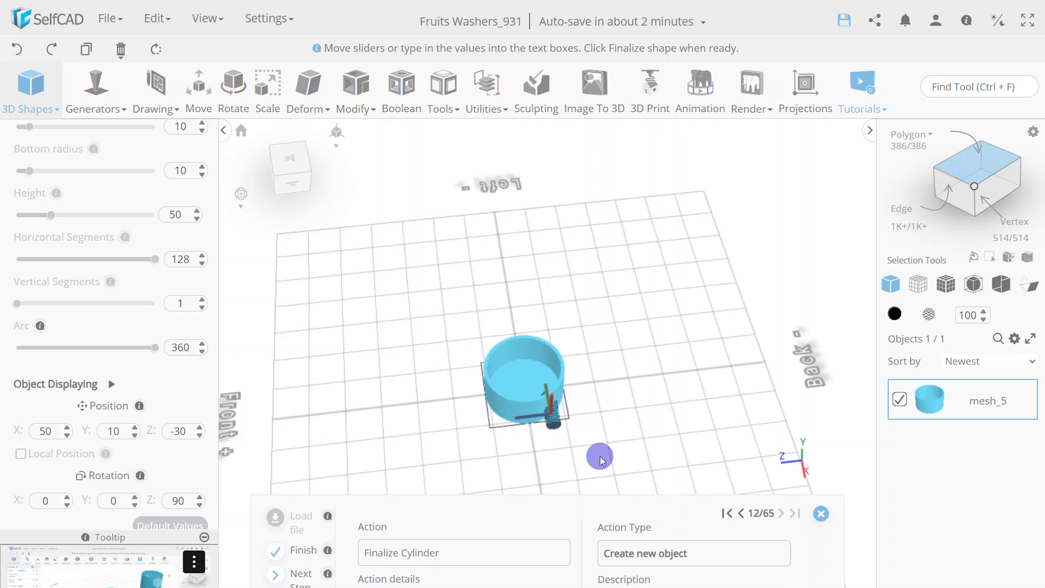
pyautogui.moveTo(599, 460); pyautogui.dragTo(590, 373)
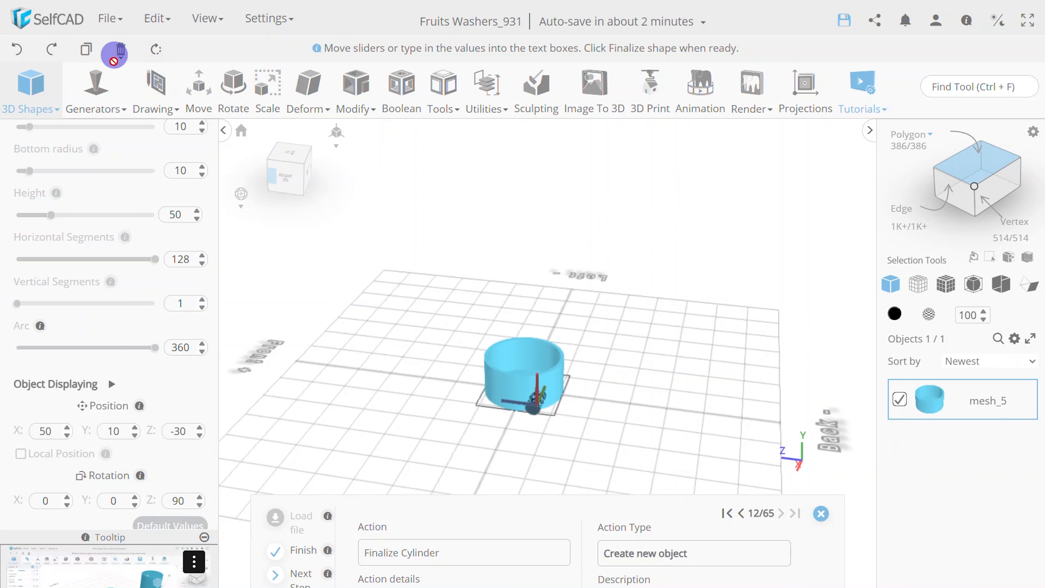
pyautogui.scroll(3, 206, 218)
pyautogui.click(179, 130)
# Subtract the small cylinder from the bowl with a Boolean Difference, selecting both objects and keeping the subtracted object
pyautogui.moveTo(376, 257); pyautogui.dragTo(606, 445)
pyautogui.scroll(3, 674, 435)
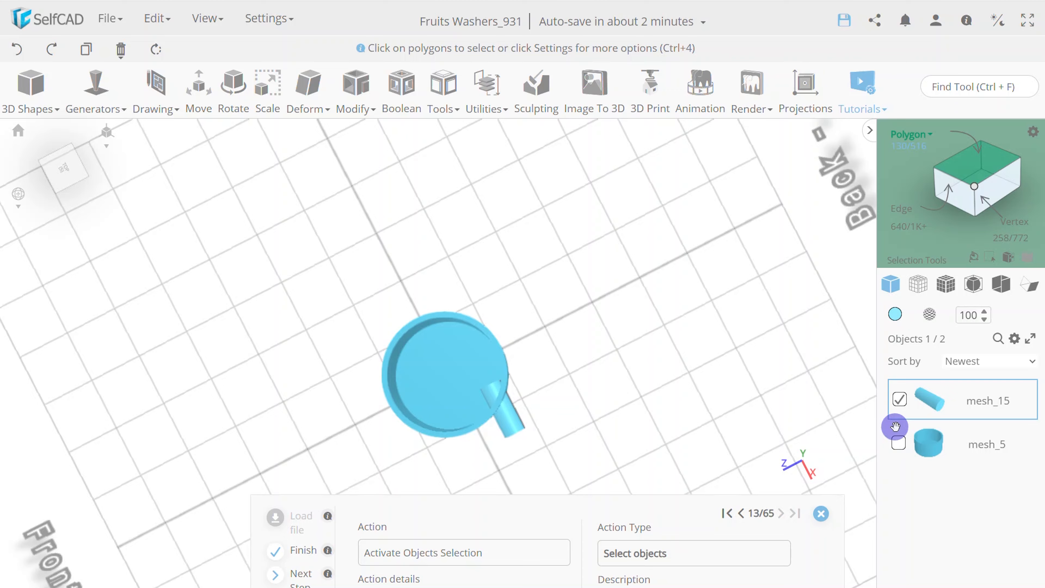
pyautogui.click(898, 443)
pyautogui.click(897, 444)
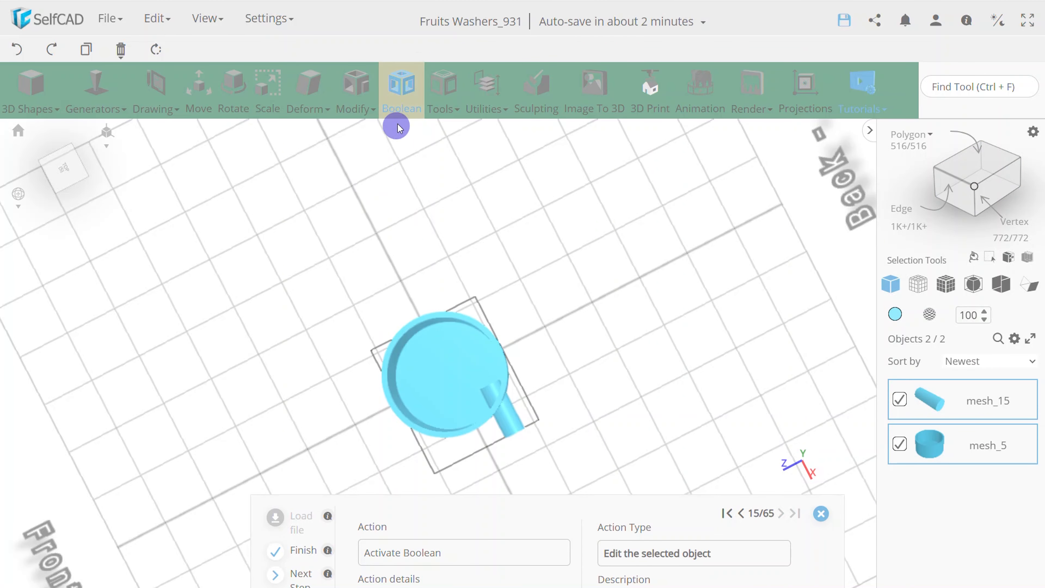
pyautogui.click(403, 110)
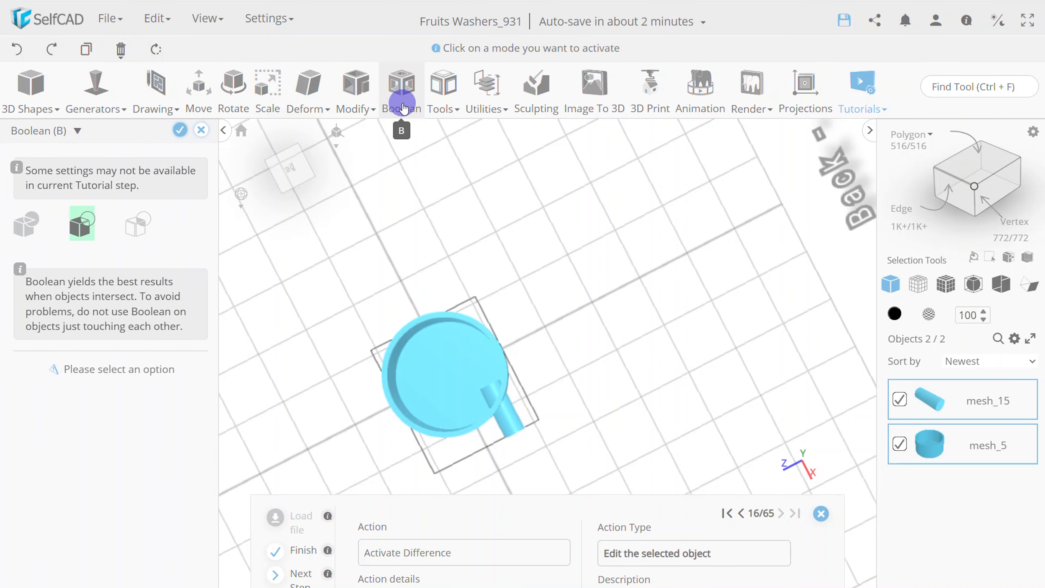
pyautogui.click(82, 225)
pyautogui.click(77, 391)
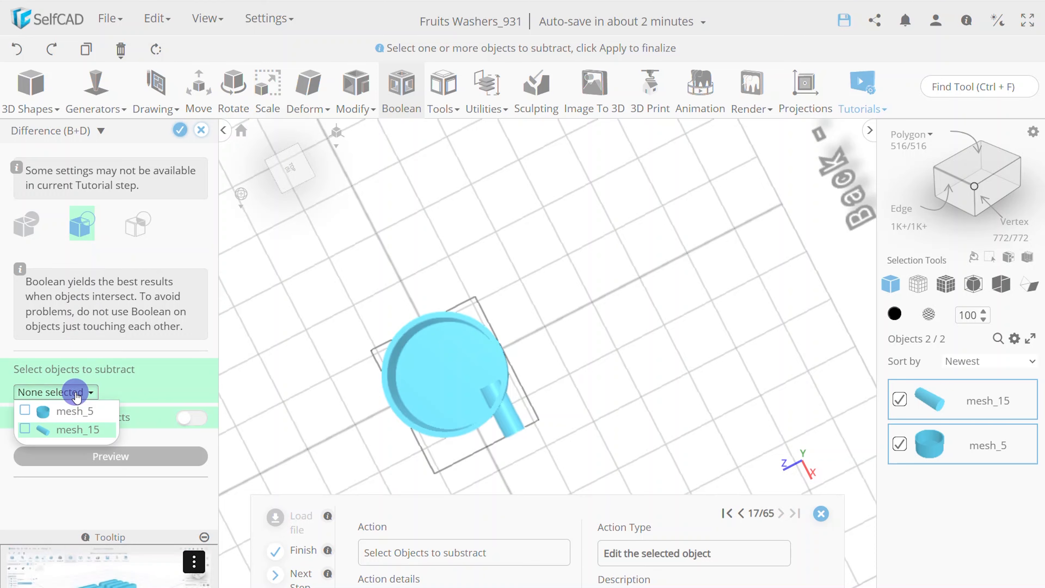
pyautogui.click(81, 431)
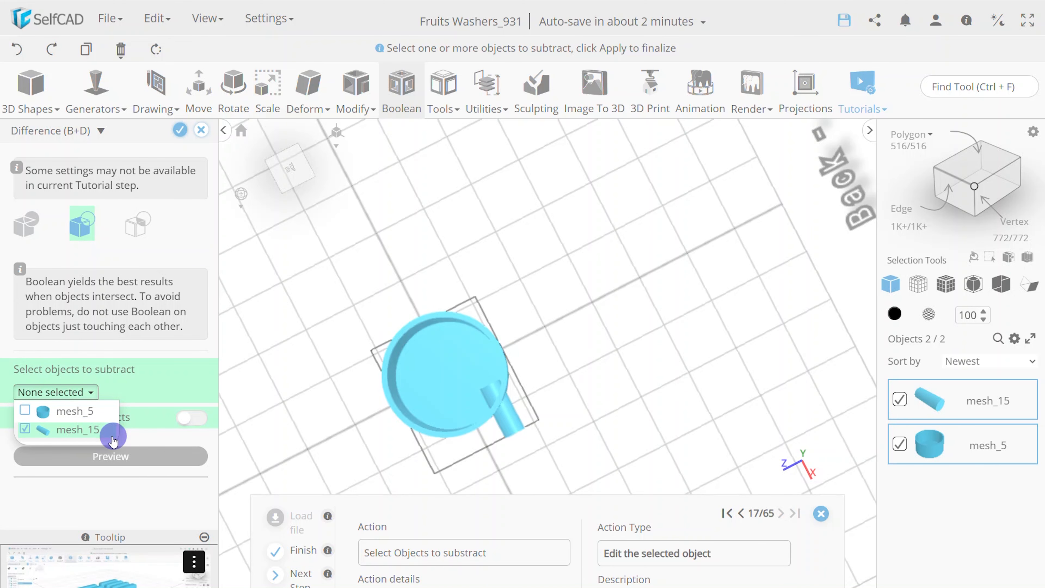
pyautogui.click(139, 464)
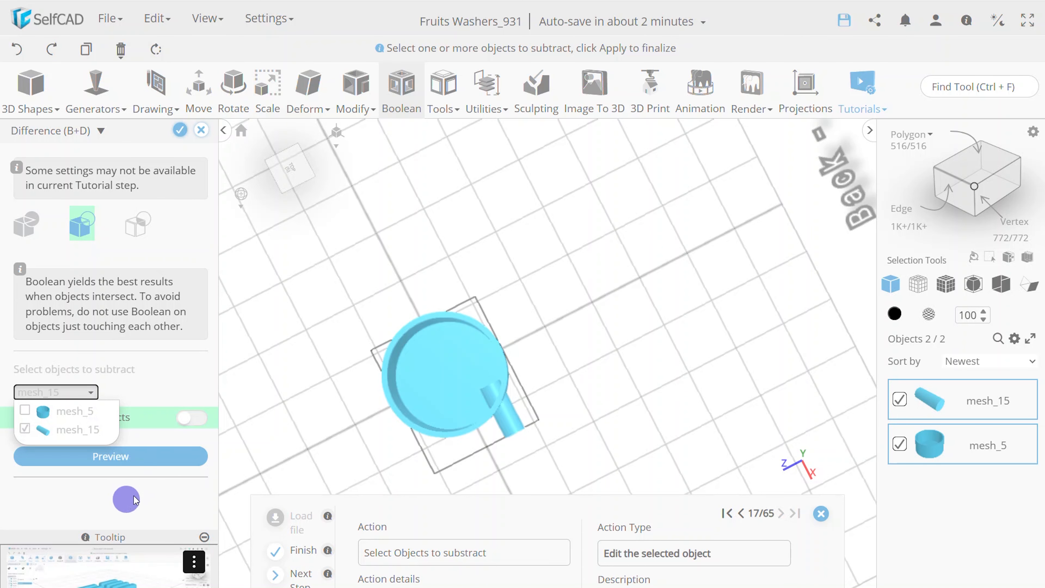
pyautogui.click(192, 415)
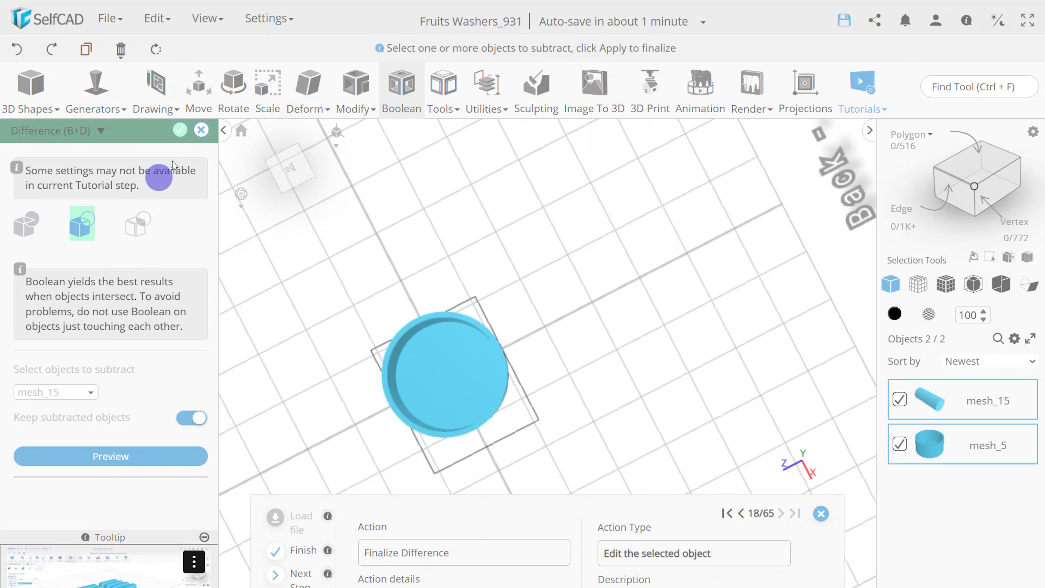
pyautogui.click(180, 130)
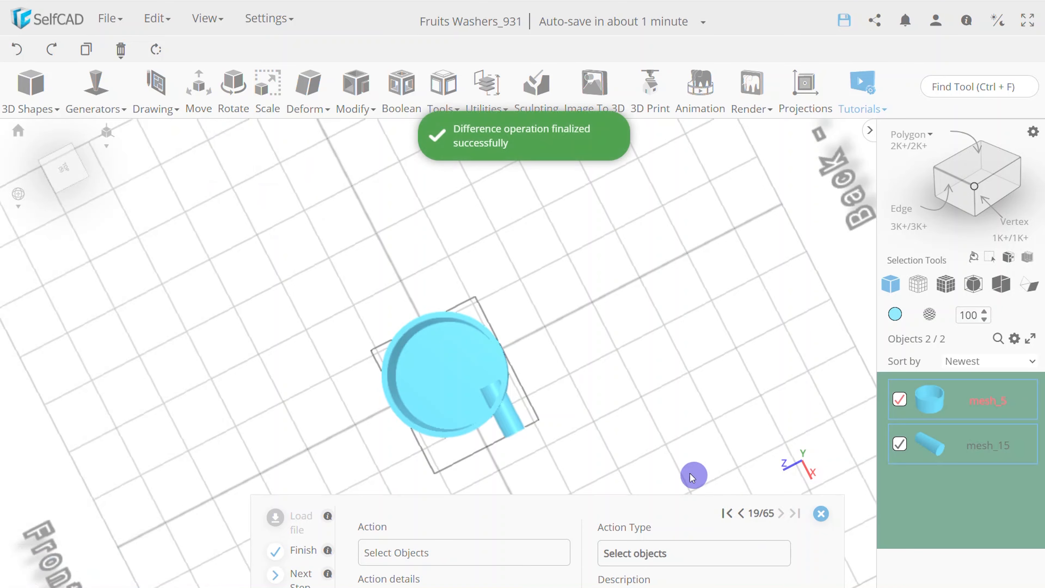
# With only the small cylinder selected, delete both of its end-cap polygons to make it an open tube
pyautogui.moveTo(649, 453); pyautogui.dragTo(571, 418)
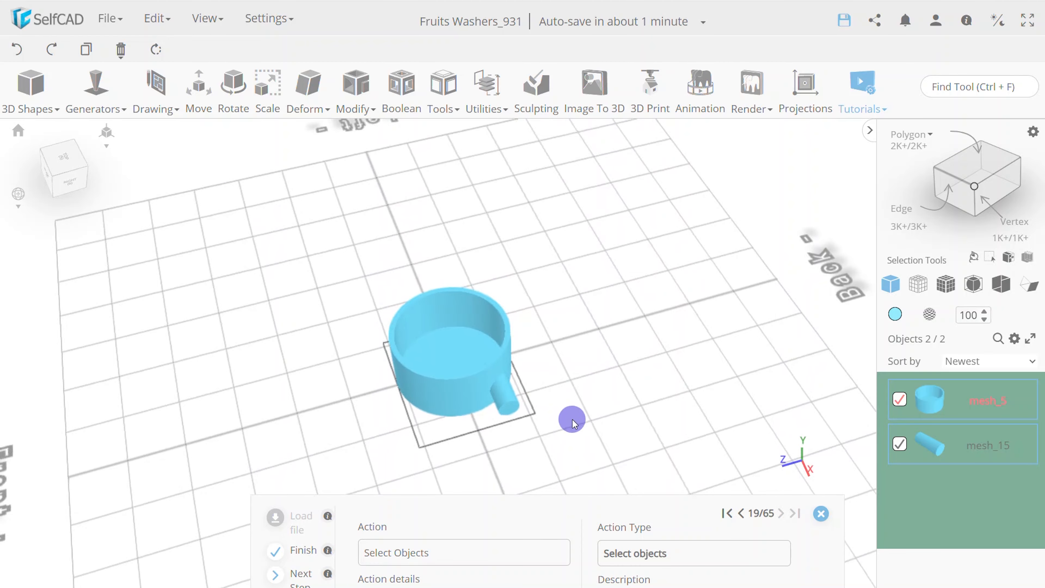
pyautogui.click(907, 400)
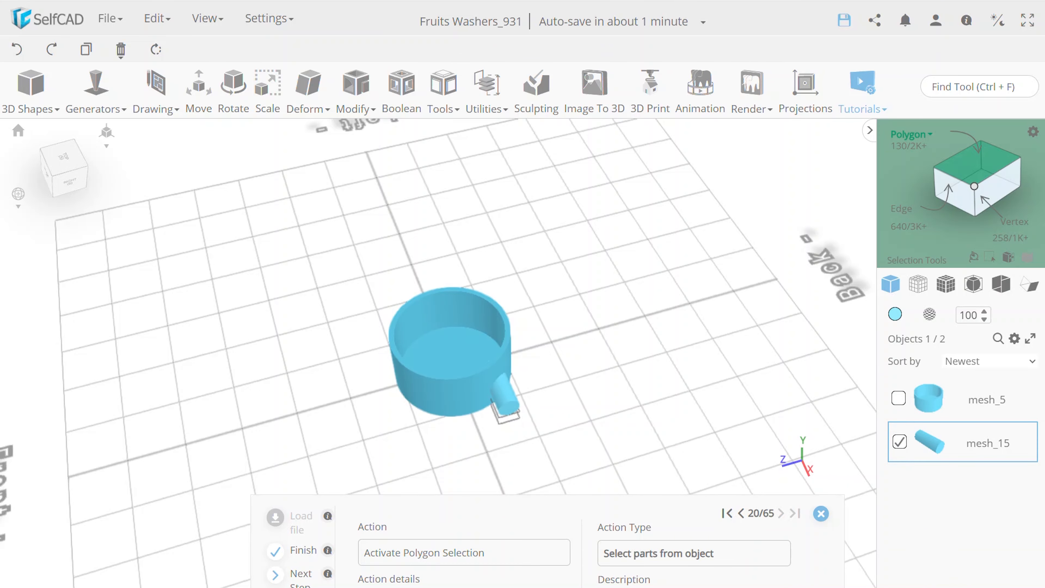
pyautogui.click(977, 162)
pyautogui.moveTo(502, 414); pyautogui.dragTo(549, 378)
pyautogui.click(534, 376)
pyautogui.moveTo(679, 411); pyautogui.dragTo(599, 426)
pyautogui.click(121, 52)
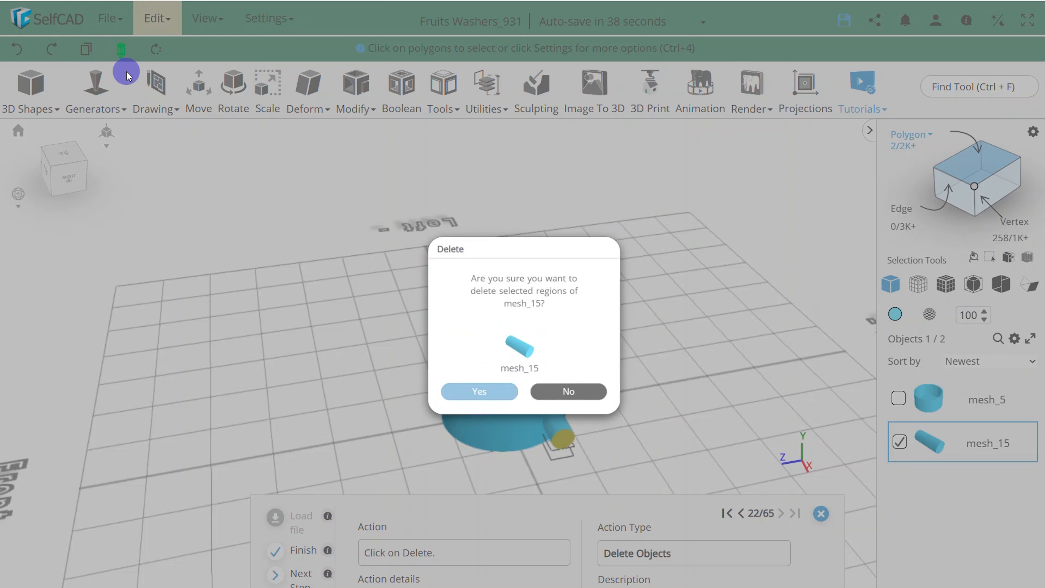
pyautogui.click(473, 395)
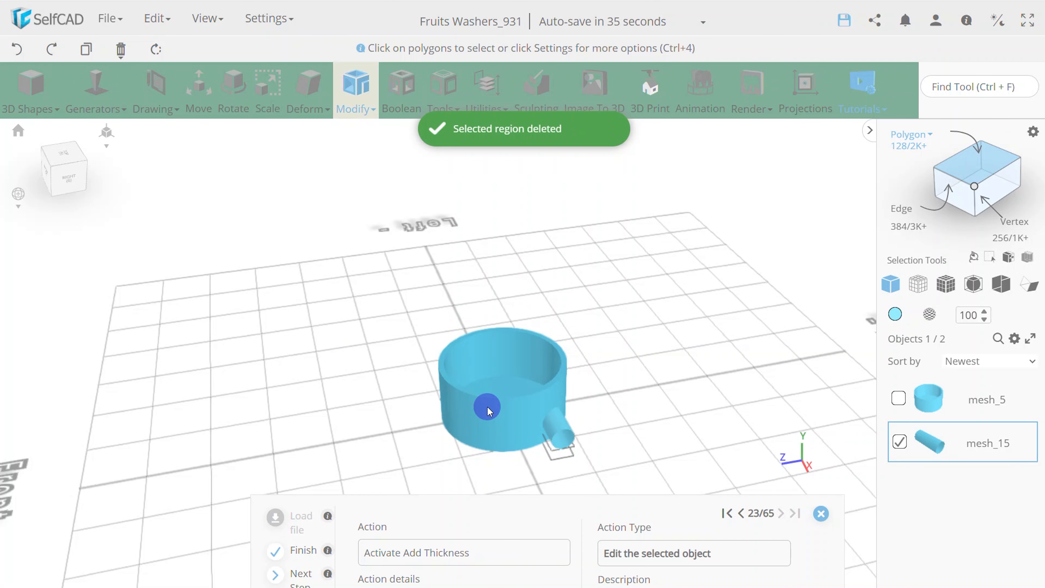
# Add a thickness of 1 to the open drain tube with Mirrored Thickness enabled, and finalize it
pyautogui.moveTo(486, 406); pyautogui.dragTo(904, 452)
pyautogui.moveTo(562, 428); pyautogui.dragTo(325, 372)
pyautogui.click(353, 93)
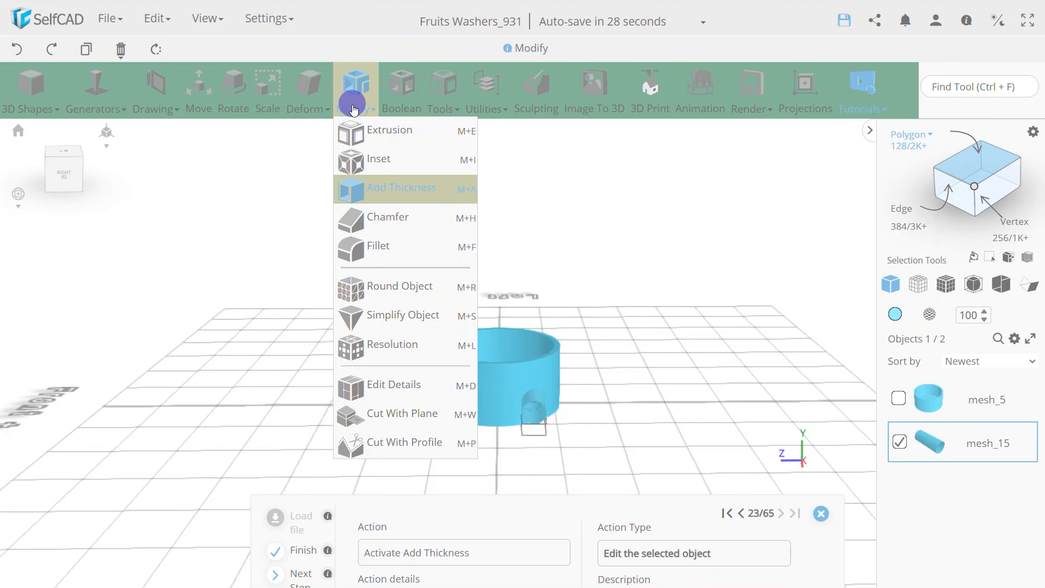
pyautogui.click(375, 193)
pyautogui.click(175, 353)
pyautogui.click(183, 284)
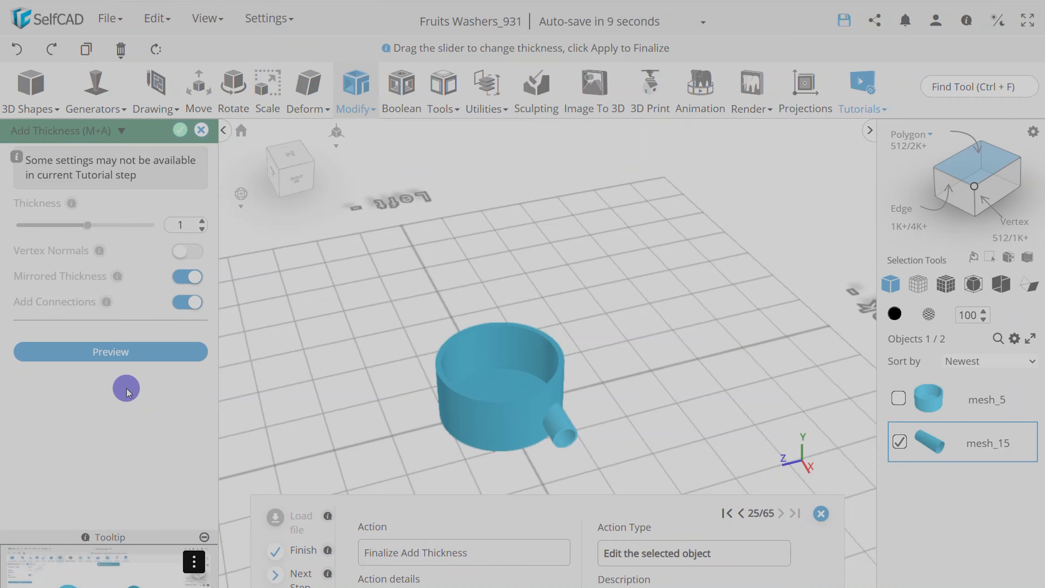
pyautogui.click(178, 139)
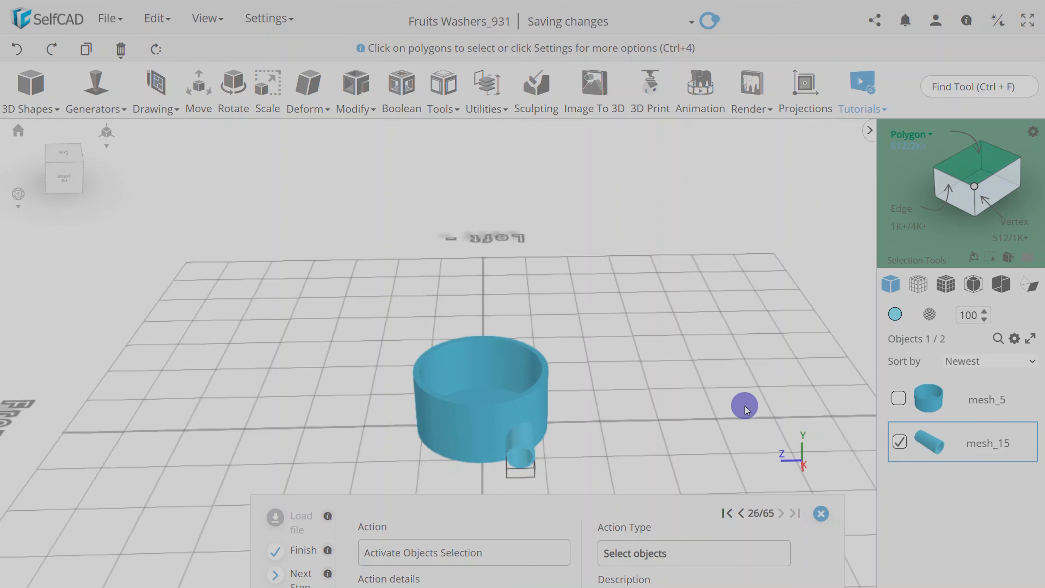
# Select the bowl together with the thickened tube and merge them with a Boolean Union
pyautogui.click(978, 167)
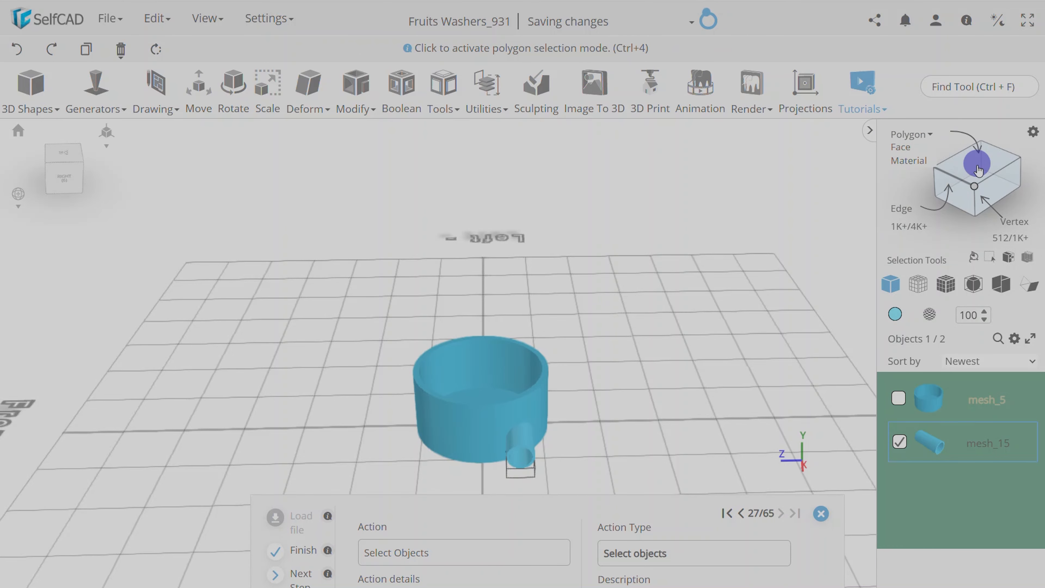
pyautogui.click(898, 398)
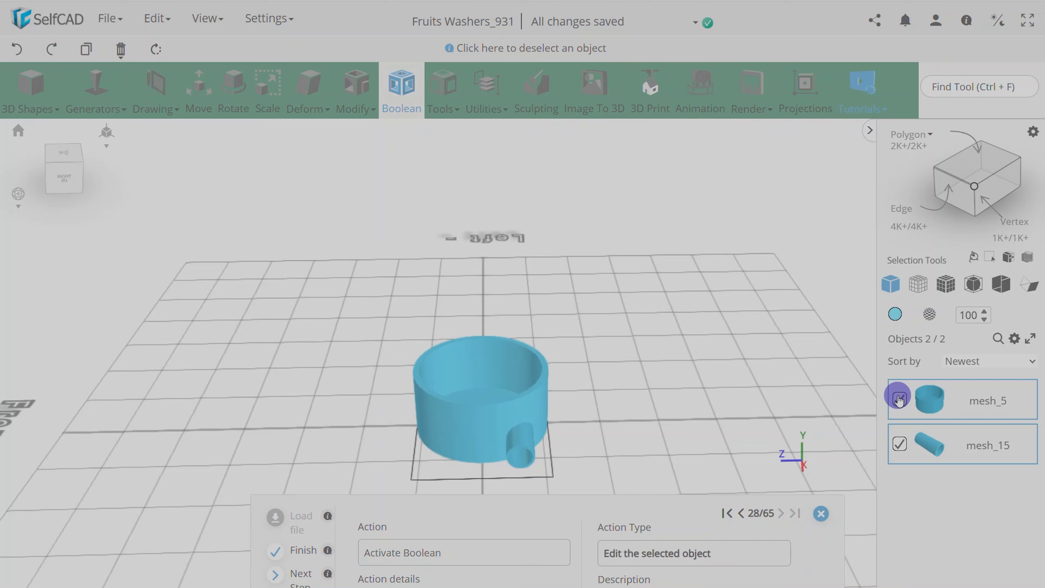
pyautogui.click(403, 89)
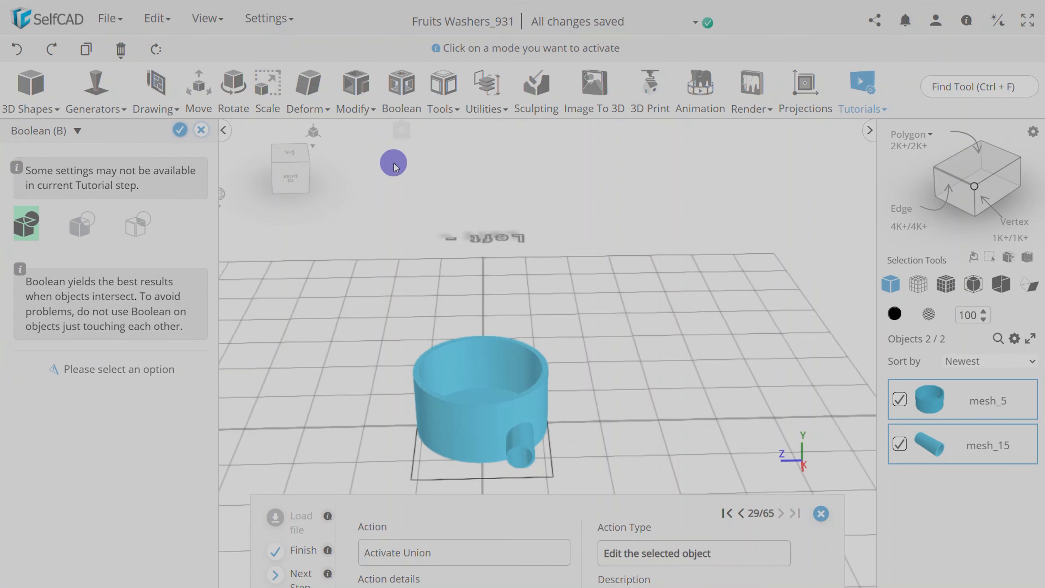
pyautogui.click(24, 225)
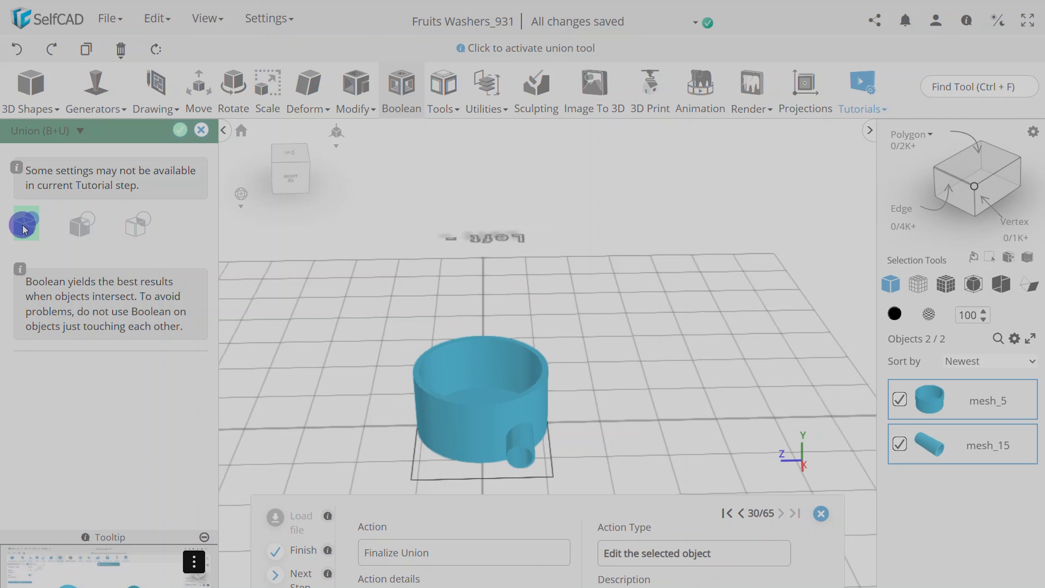
pyautogui.click(179, 131)
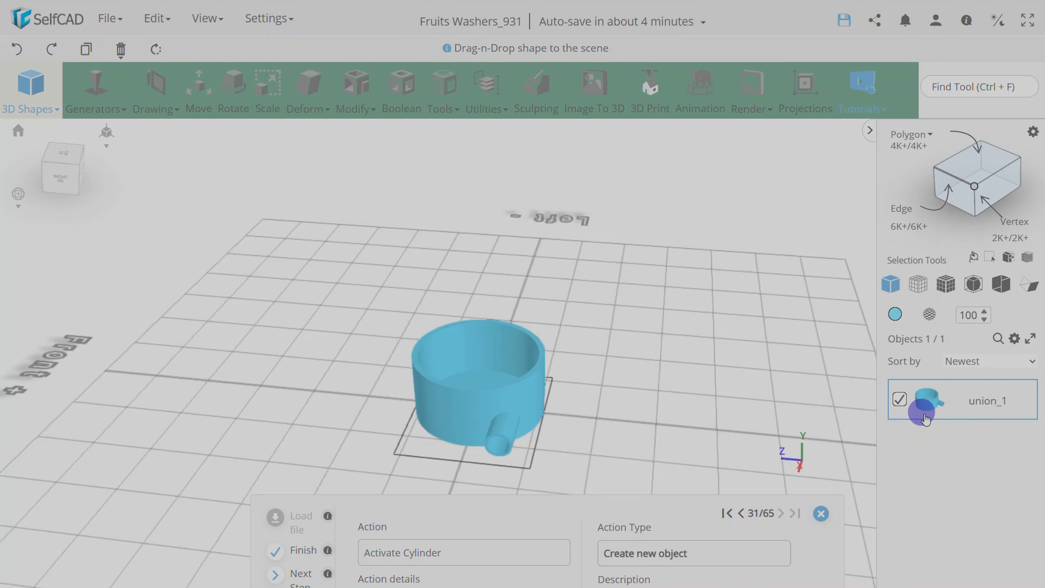
# Start a new cylinder with top and bottom radius 51, height 55 and 128 horizontal segments
pyautogui.moveTo(686, 402); pyautogui.dragTo(483, 438)
pyautogui.moveTo(574, 471); pyautogui.dragTo(646, 521)
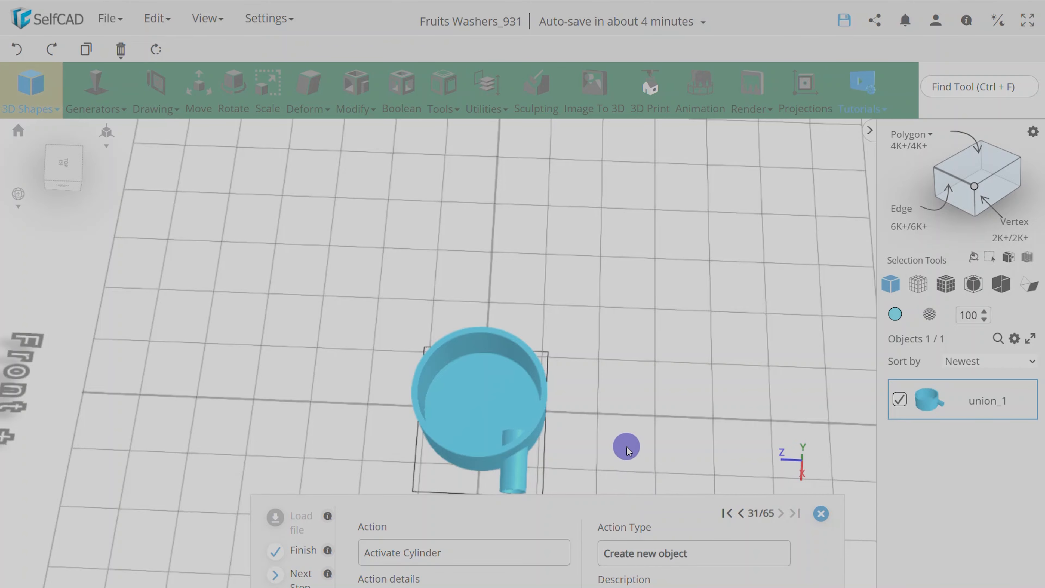
pyautogui.scroll(3, 627, 446)
pyautogui.moveTo(601, 447); pyautogui.dragTo(667, 395)
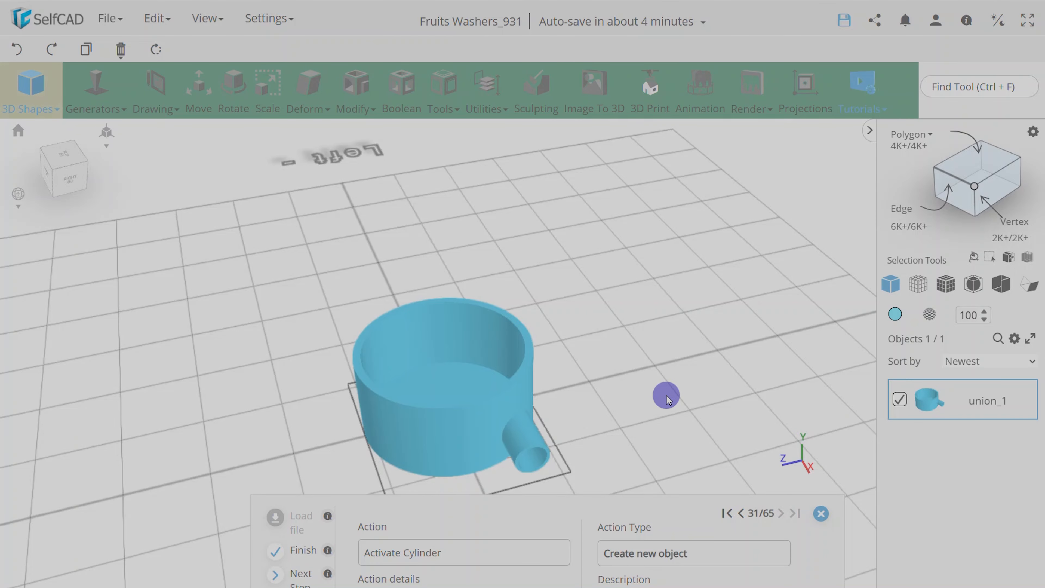
pyautogui.click(22, 93)
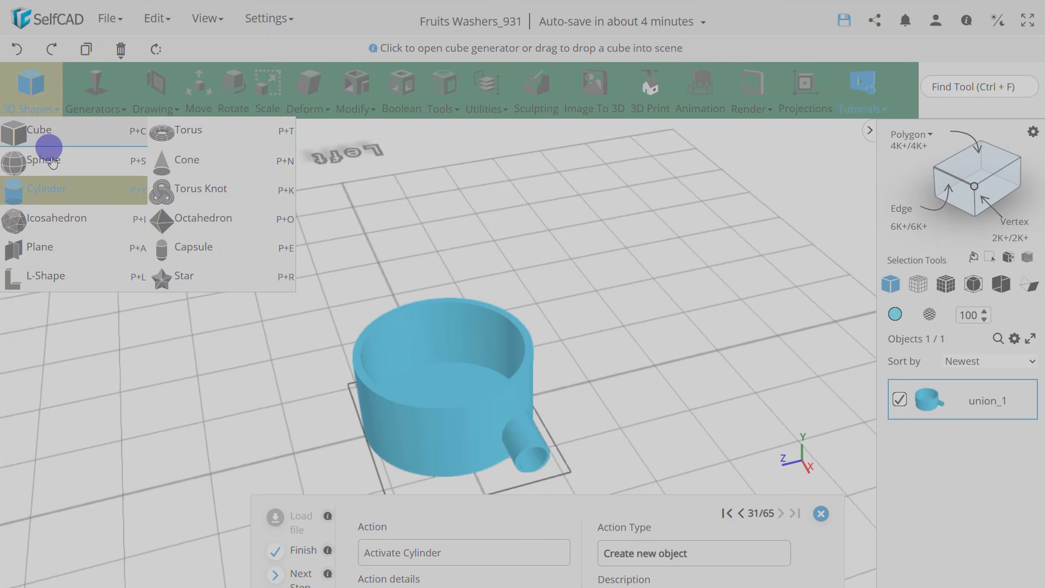
pyautogui.click(53, 190)
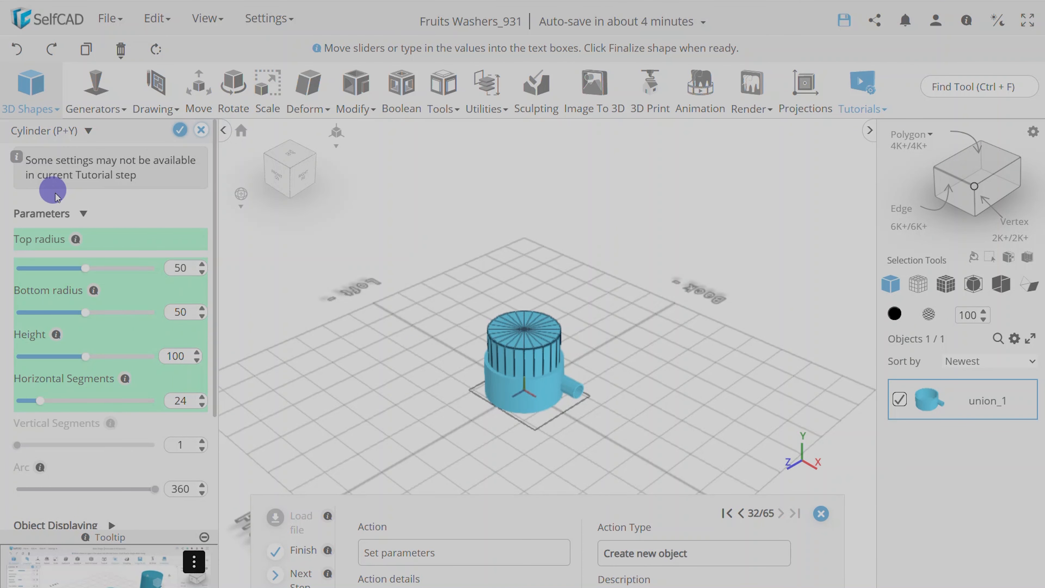
pyautogui.doubleClick(185, 268)
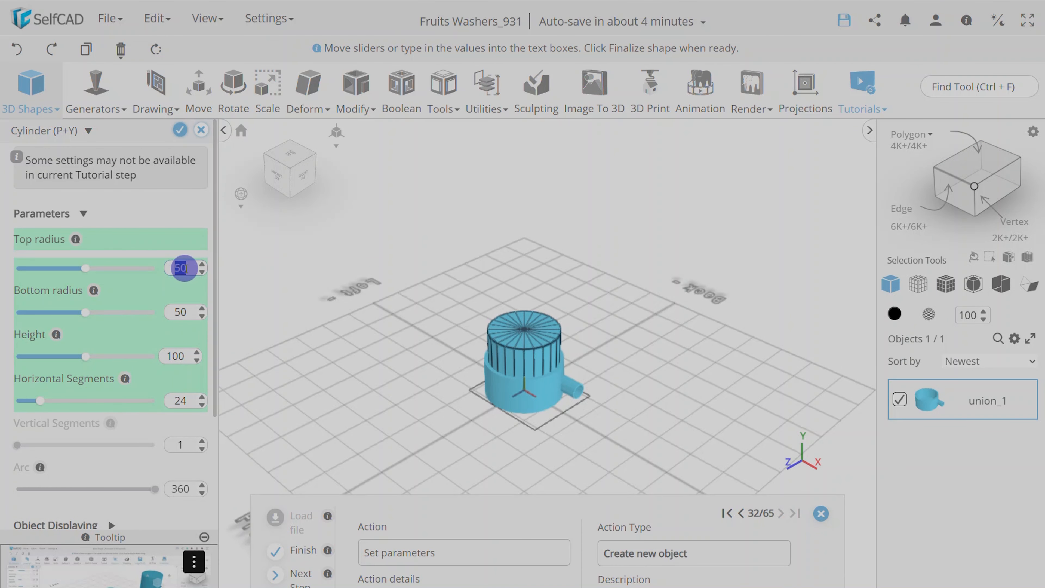
pyautogui.write('51')
pyautogui.doubleClick(188, 313)
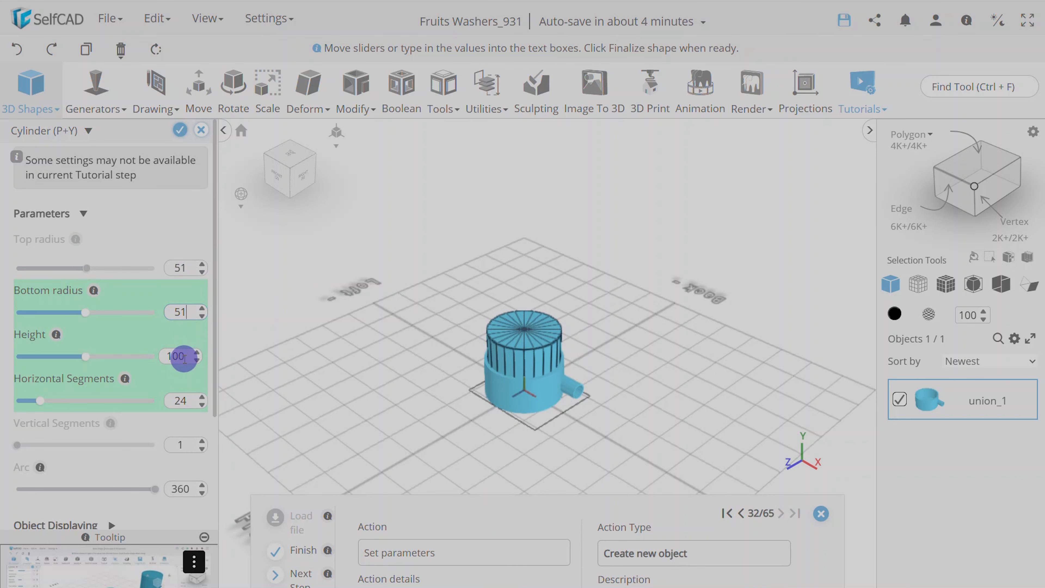
pyautogui.doubleClick(178, 357)
pyautogui.write('55')
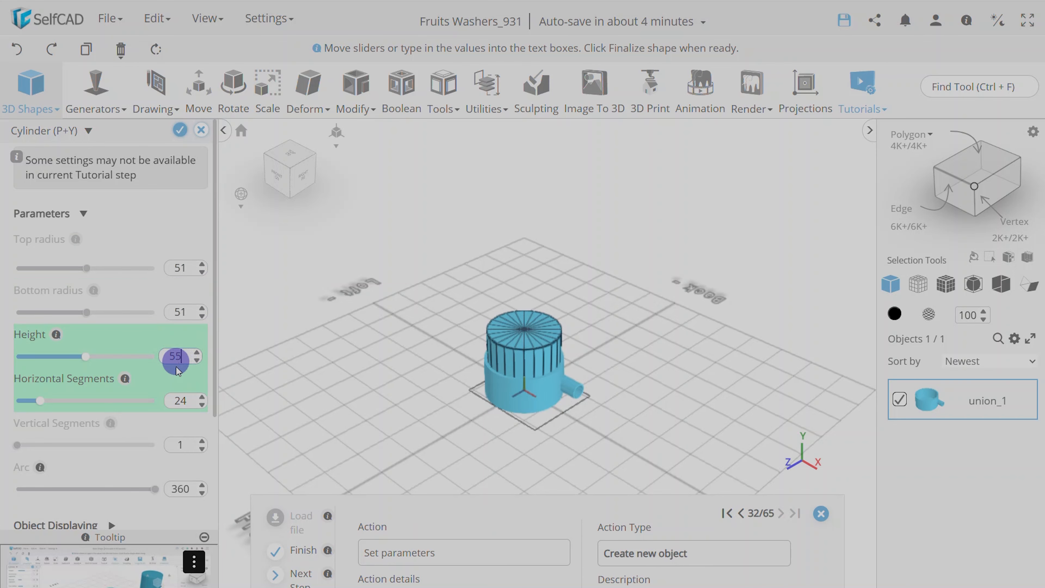
pyautogui.doubleClick(181, 401)
pyautogui.write('128')
# Set the new cylinder's Y position to 4 and finalize the shape
pyautogui.scroll(-3, 123, 423)
pyautogui.click(115, 418)
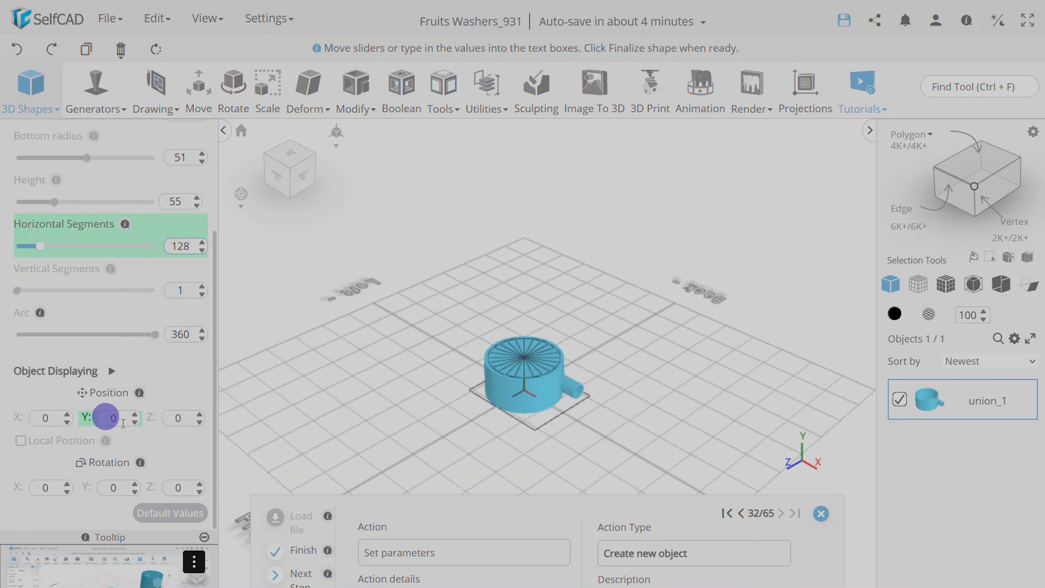
pyautogui.doubleClick(123, 422)
pyautogui.write('4')
pyautogui.scroll(3, 170, 274)
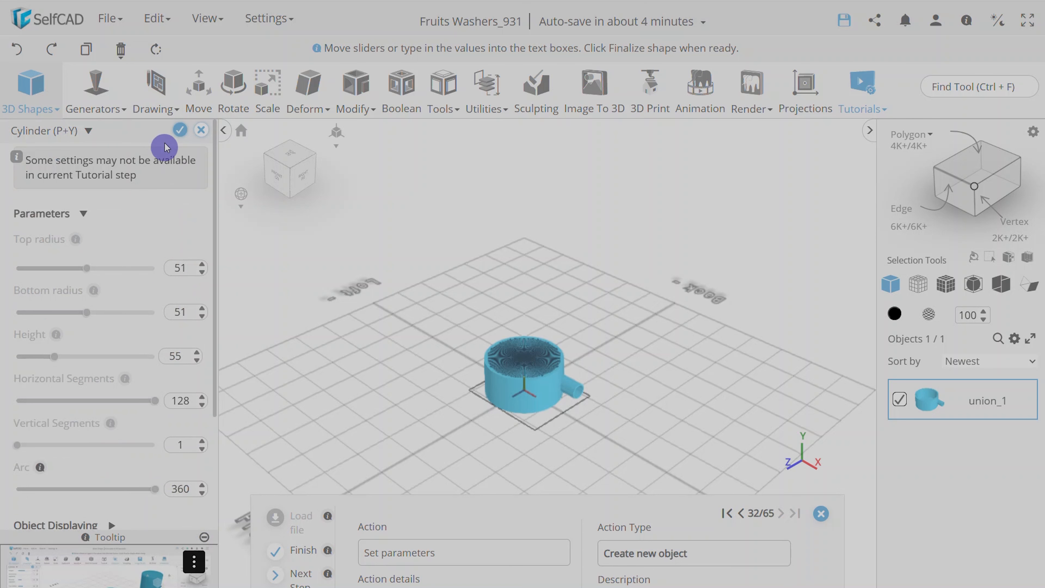
pyautogui.click(179, 130)
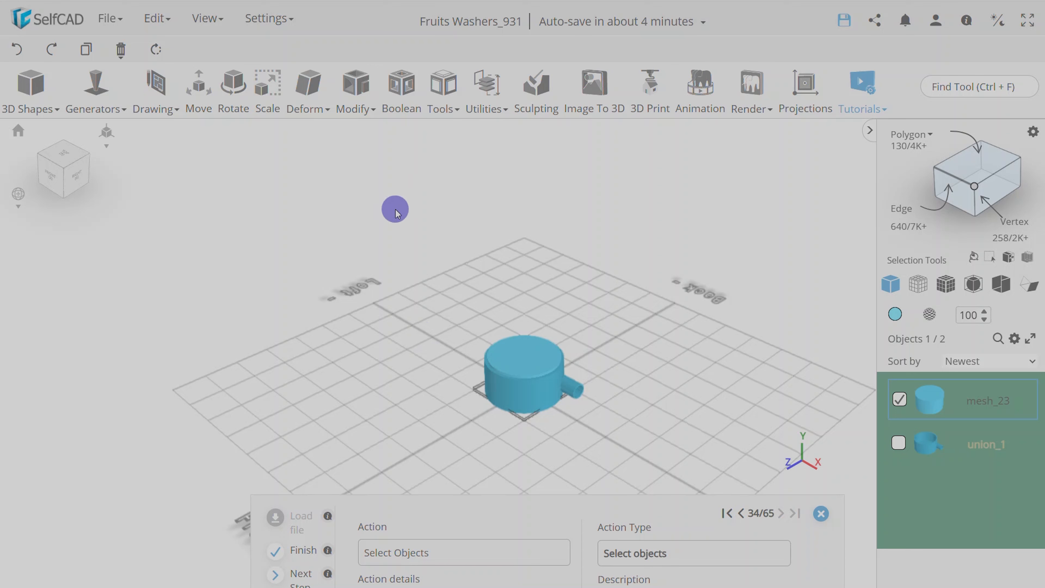
# Subtract the large cylinder from the bowl with a Boolean Difference, without keeping the subtracted object, to clear the bowl's interior
pyautogui.click(898, 443)
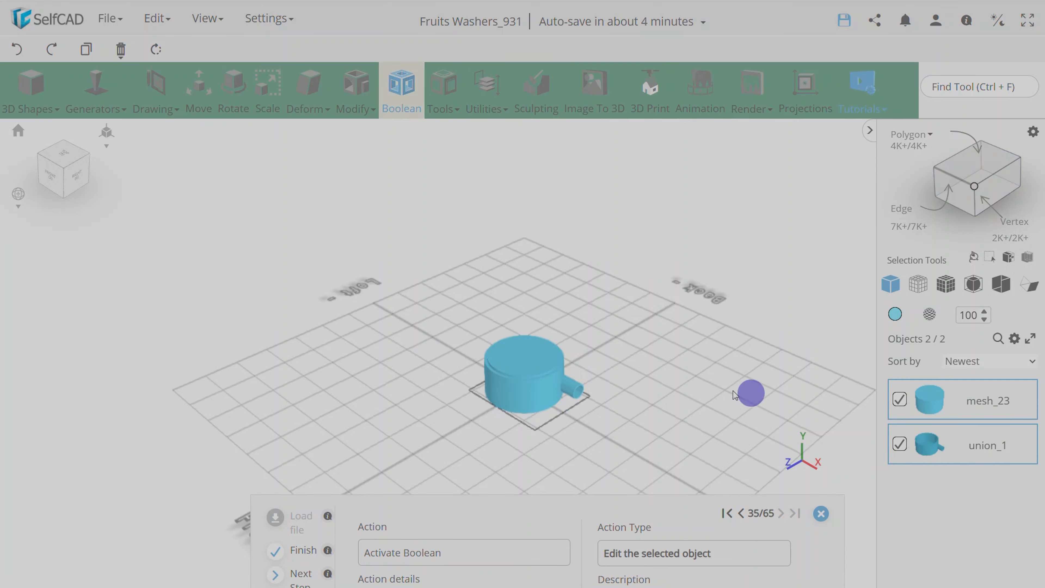
pyautogui.click(401, 87)
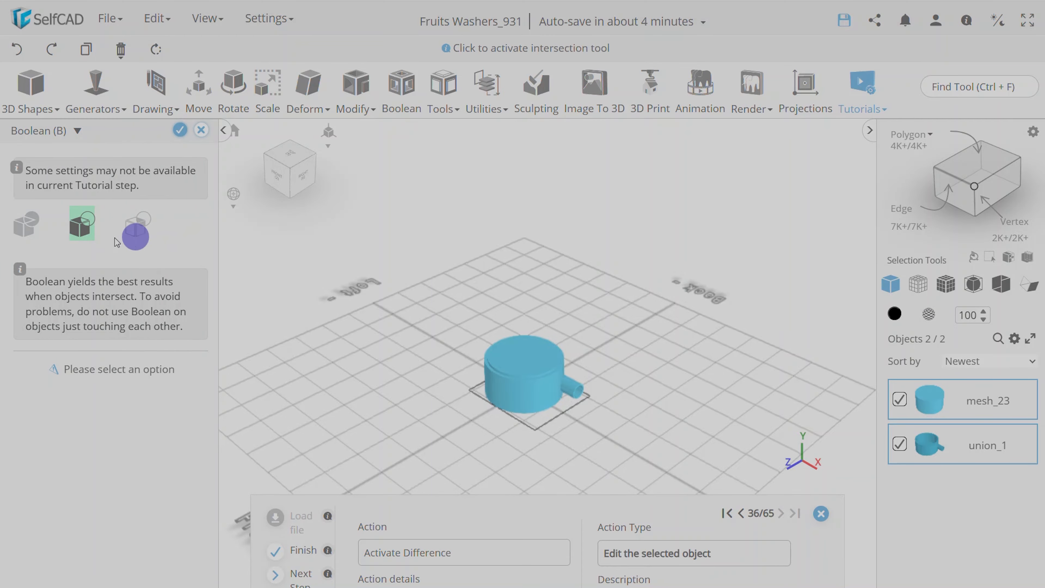
pyautogui.click(82, 224)
pyautogui.click(60, 391)
pyautogui.click(67, 430)
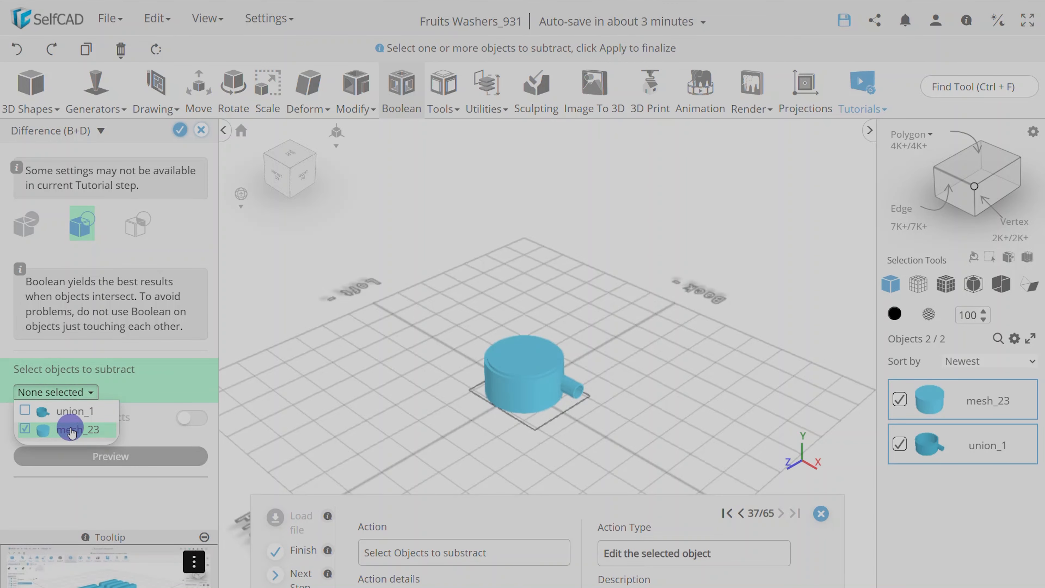
pyautogui.click(179, 131)
pyautogui.moveTo(704, 379); pyautogui.dragTo(536, 370, button='right')
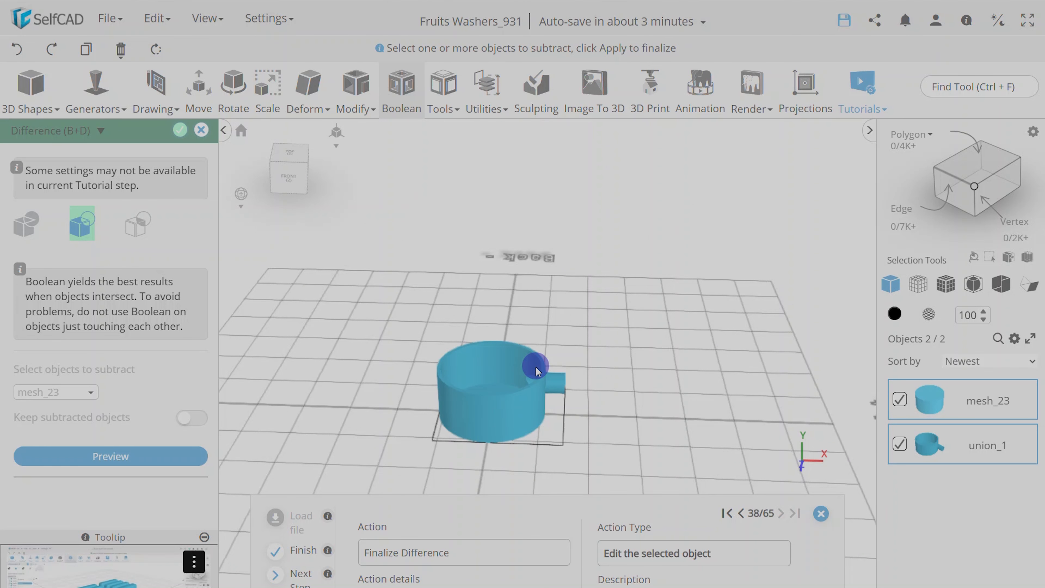
pyautogui.click(180, 130)
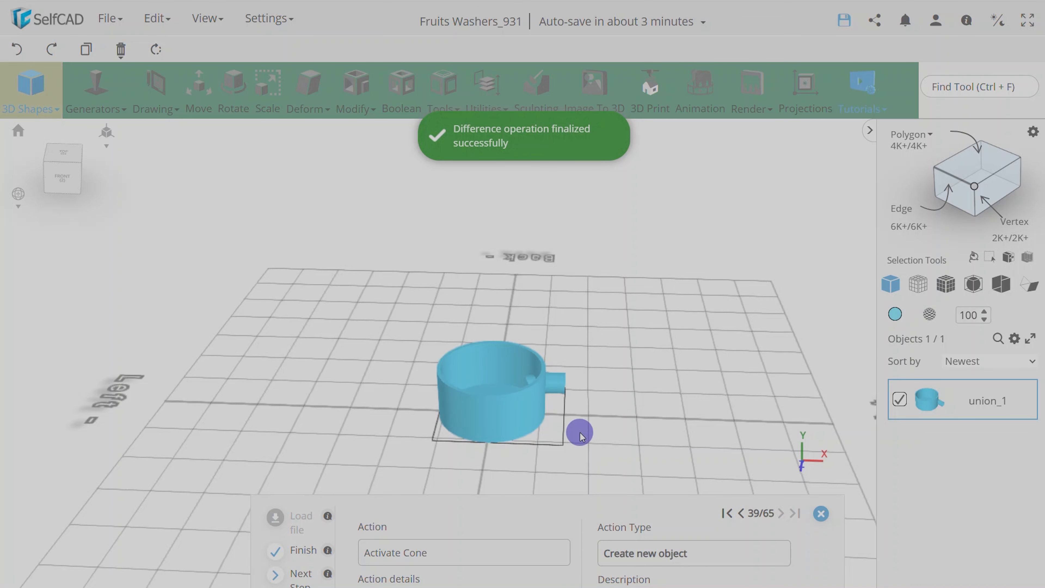
# Start a new cone with radius 35, height 45 and 50 horizontal segments
pyautogui.moveTo(580, 433); pyautogui.dragTo(577, 465, button='right')
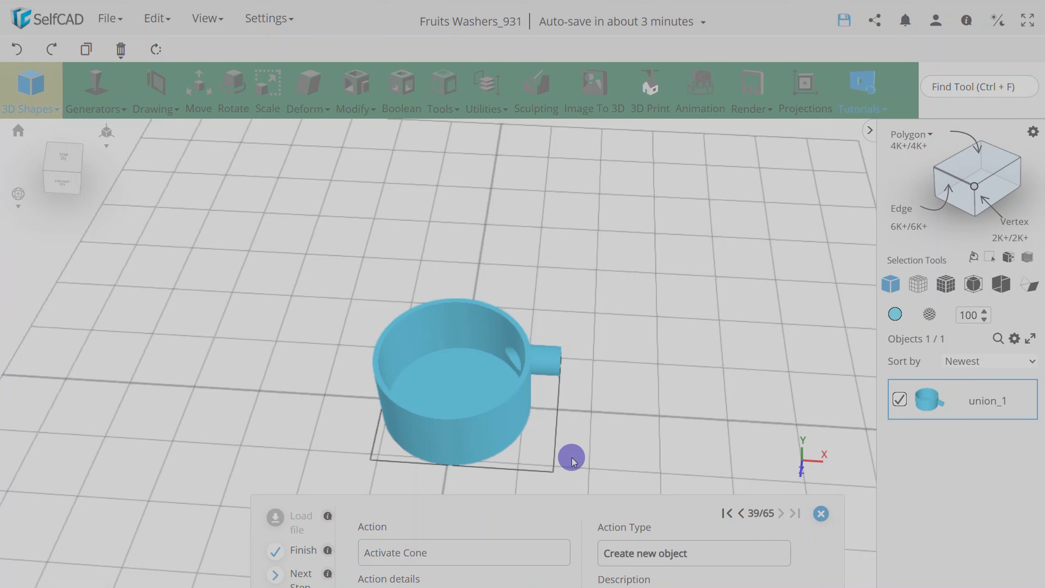
pyautogui.click(37, 107)
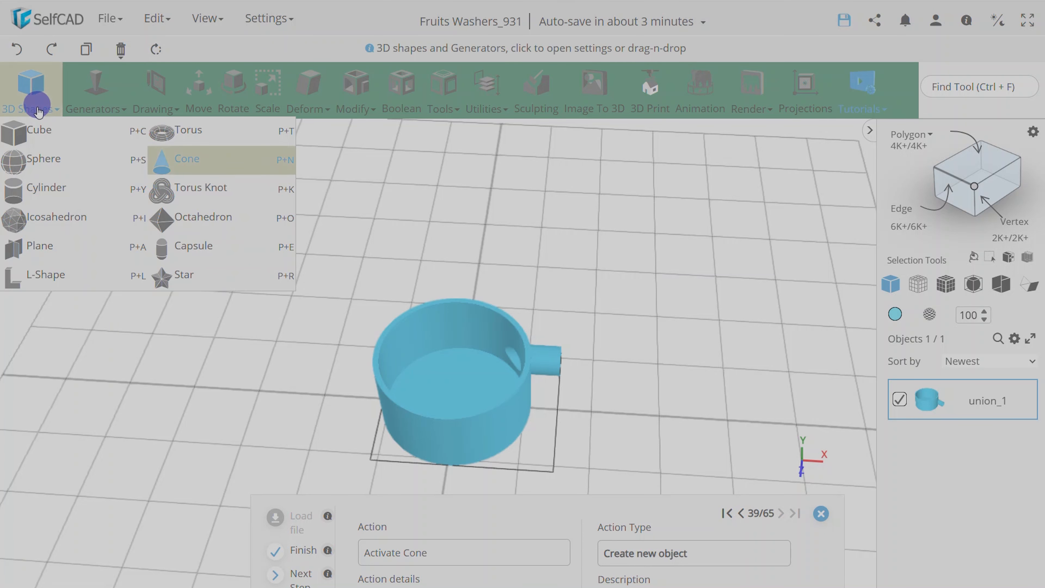
pyautogui.click(180, 158)
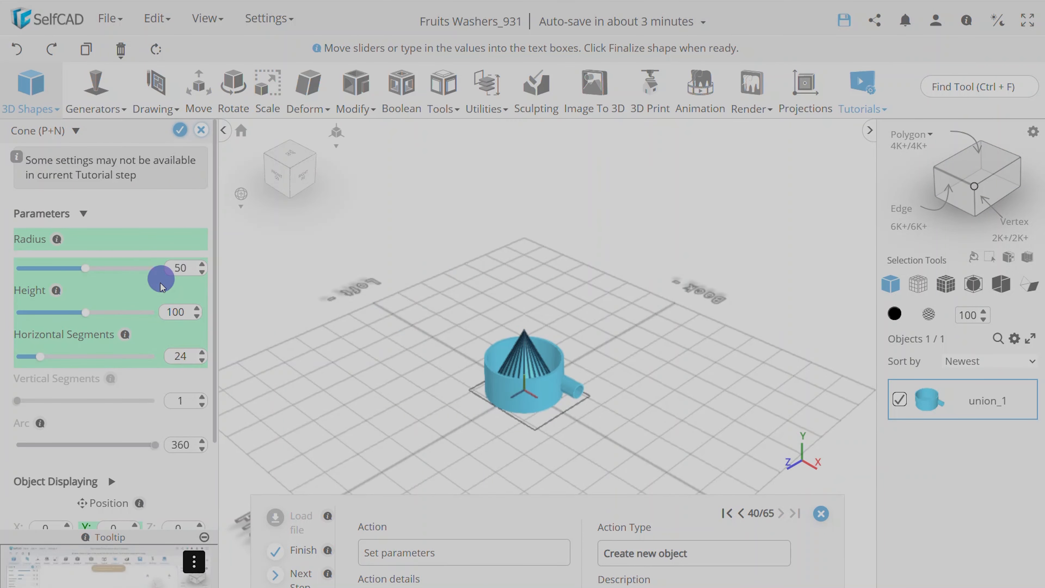
pyautogui.doubleClick(183, 268)
pyautogui.write('35')
pyautogui.doubleClick(177, 311)
pyautogui.write('4')
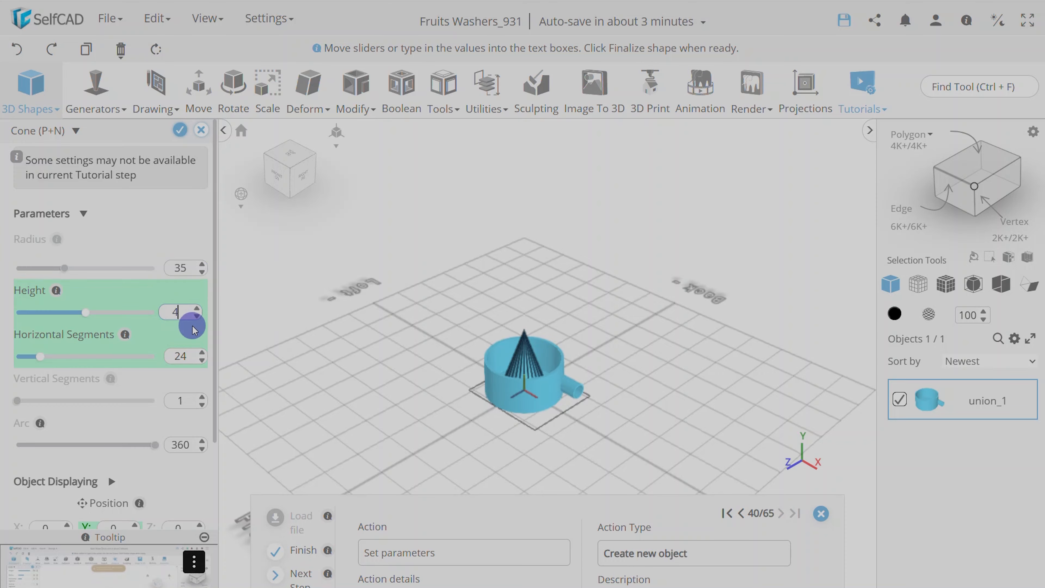
pyautogui.write('5')
pyautogui.doubleClick(190, 357)
pyautogui.write('50')
# Set the cone's Y position to 4 and finalize it on the bowl's floor
pyautogui.scroll(-3, 172, 432)
pyautogui.doubleClick(113, 418)
pyautogui.write('1')
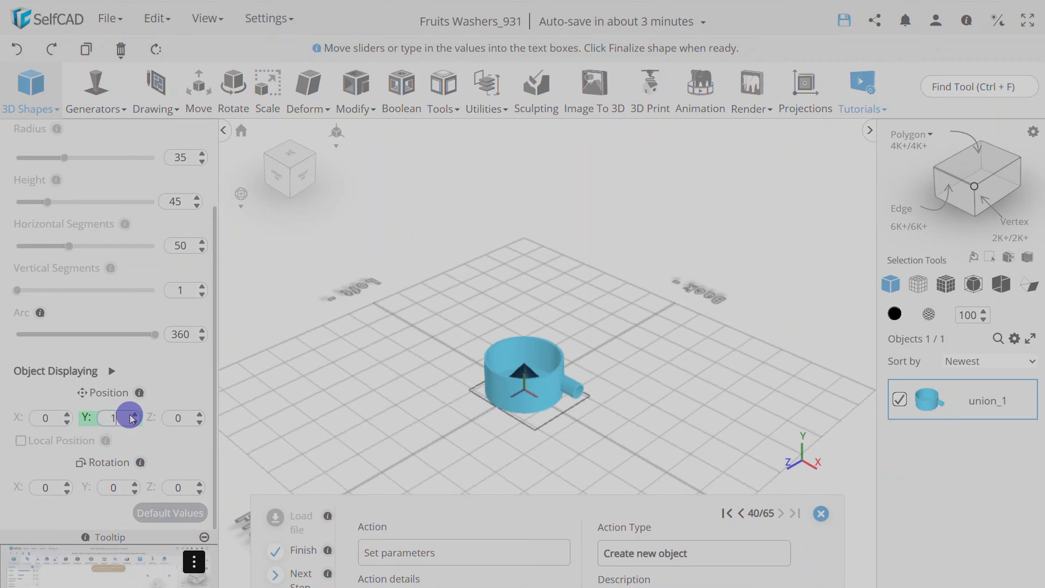
pyautogui.doubleClick(122, 416)
pyautogui.write('4')
pyautogui.scroll(3, 181, 264)
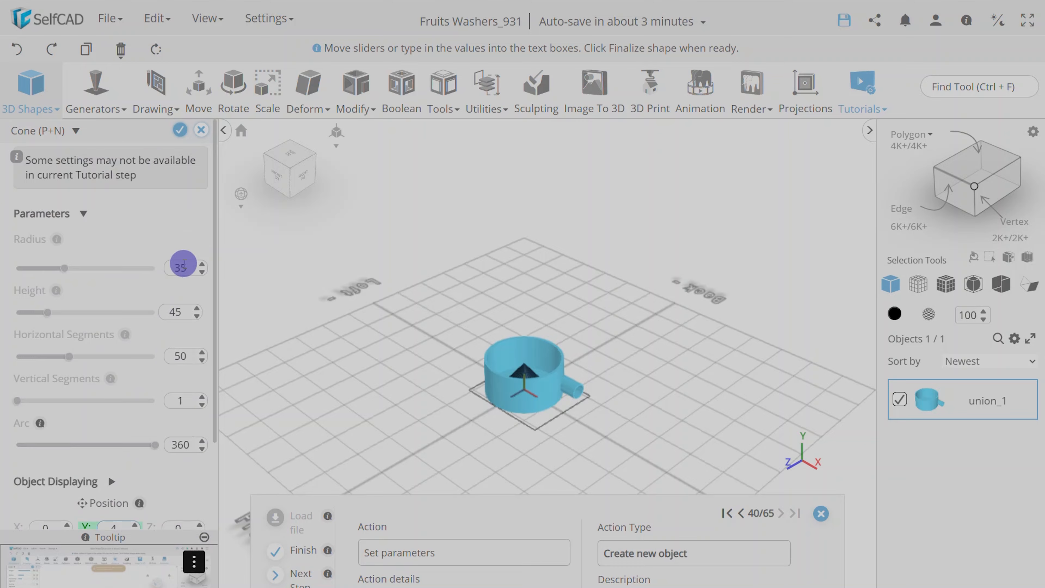
pyautogui.click(178, 138)
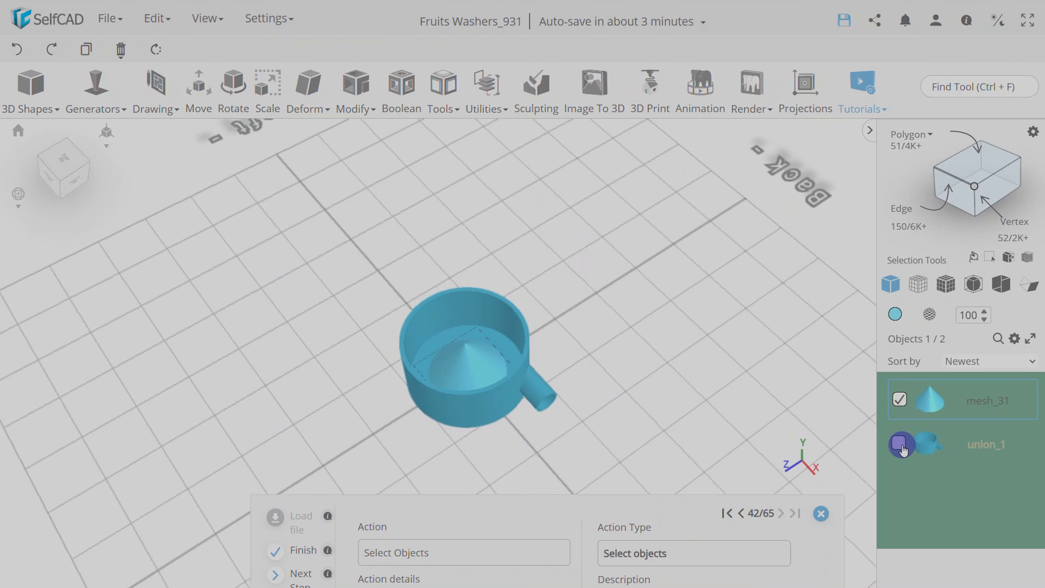
# Select both the cone and the bowl and merge them with a Boolean Union
pyautogui.click(900, 444)
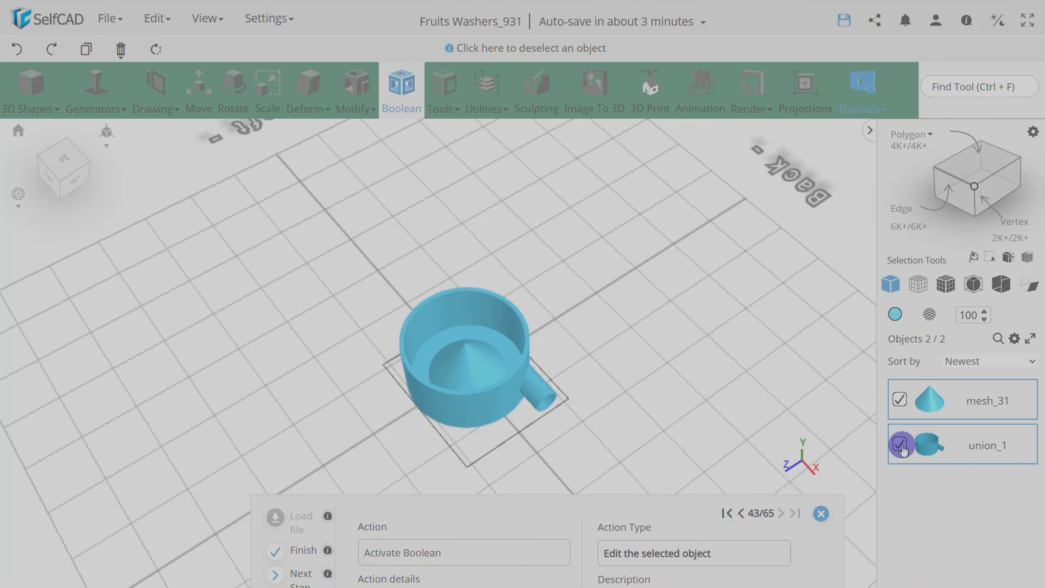
pyautogui.click(408, 114)
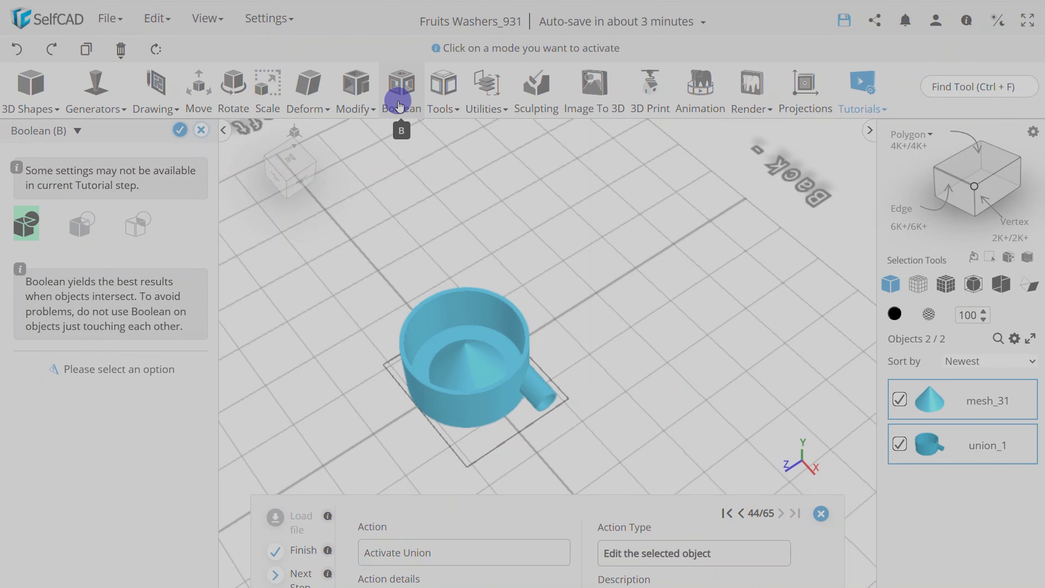
pyautogui.click(23, 224)
pyautogui.click(180, 130)
pyautogui.scroll(5, 473, 350)
pyautogui.moveTo(555, 407); pyautogui.dragTo(621, 459, button='right')
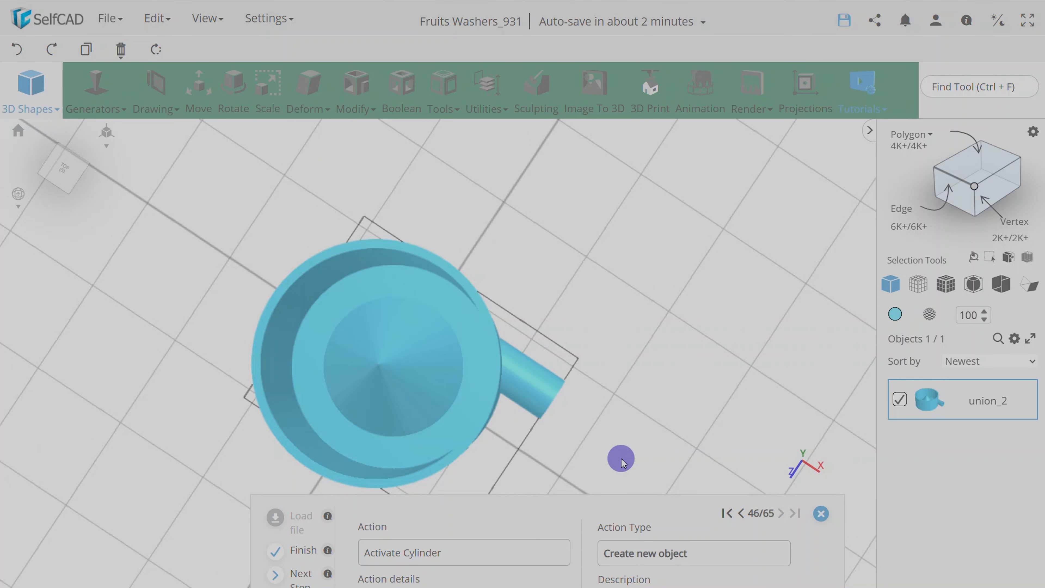